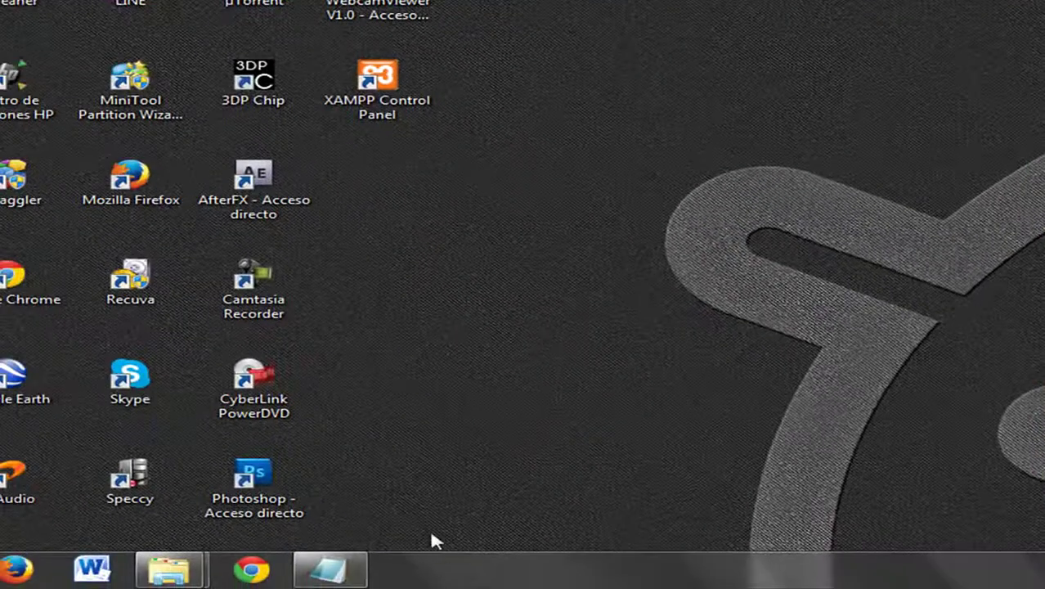
# Open the Samsung Galaxy Music GT-S6010 (2da parte) notes in Notepad, review the title line, and minimize the window.
pyautogui.click(330, 570)
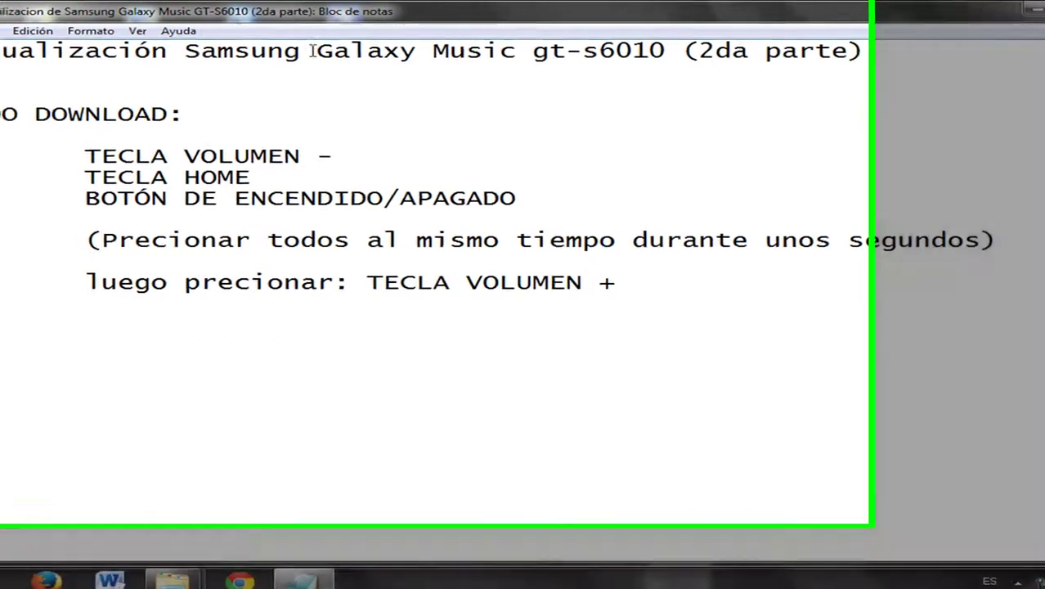
pyautogui.moveTo(304, 50); pyautogui.dragTo(577, 50)
pyautogui.moveTo(746, 58); pyautogui.dragTo(826, 57)
pyautogui.click(551, 296)
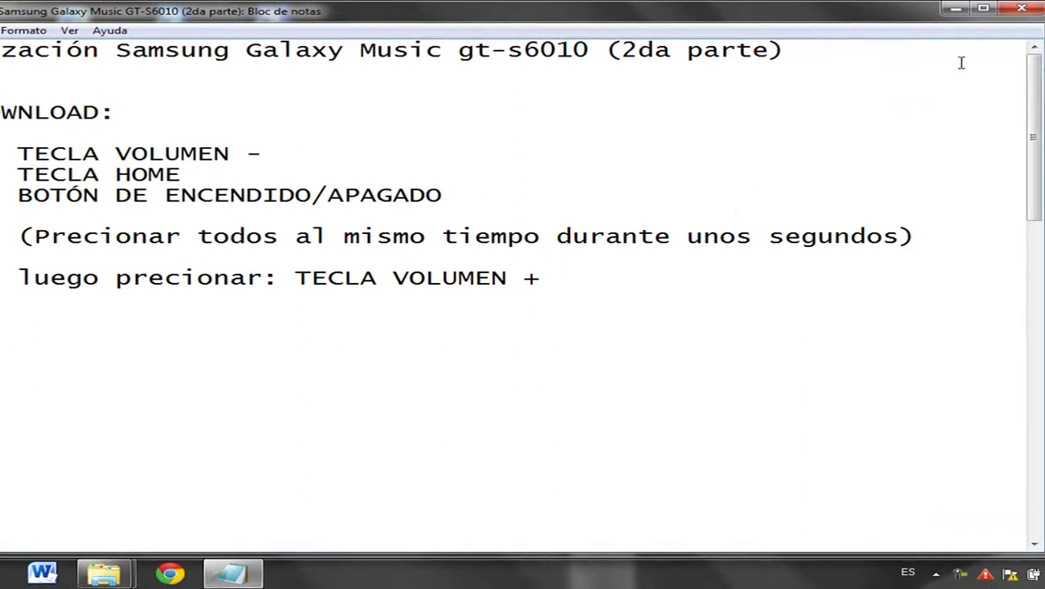
pyautogui.click(957, 10)
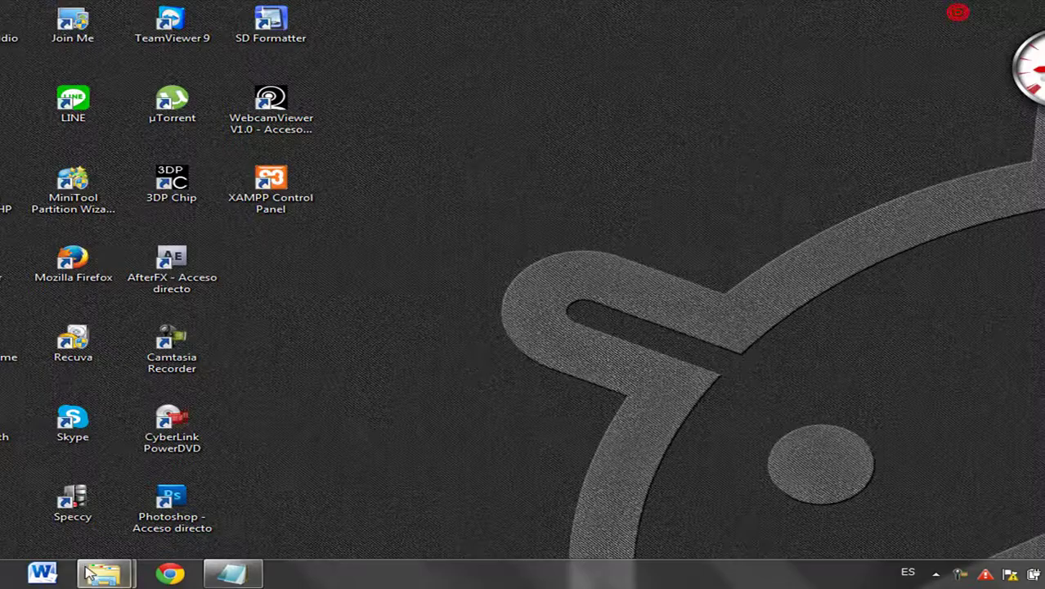
# Switch to the ROM'S folder window and point out the rom 4.0 venezuela-digitel and rom 4.1 dominica archives.
pyautogui.moveTo(90, 570)
pyautogui.click(211, 484)
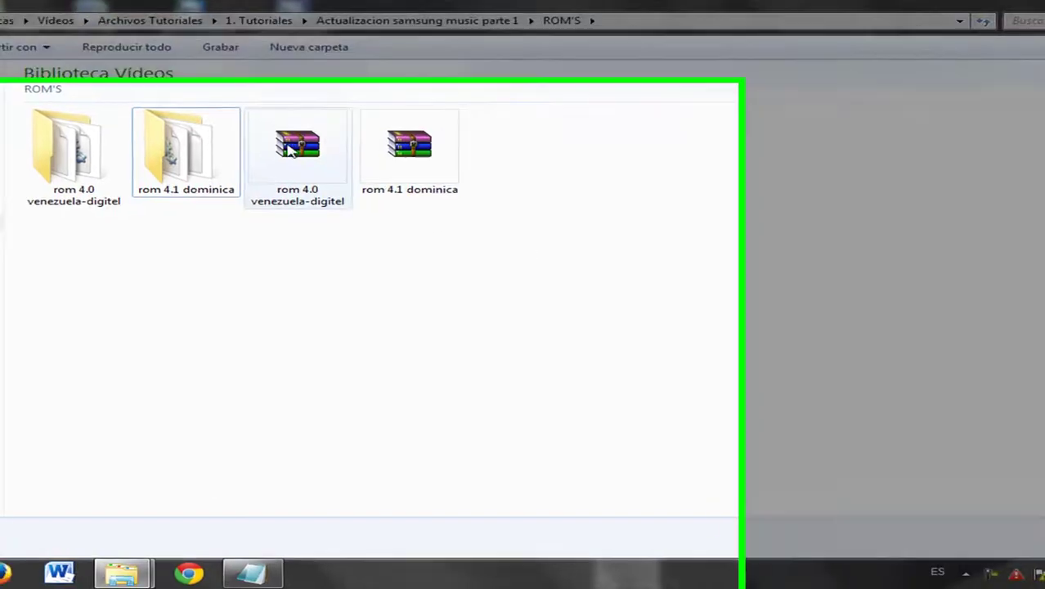
pyautogui.click(277, 152)
pyautogui.click(378, 151)
pyautogui.click(534, 82)
pyautogui.click(655, 90)
pyautogui.click(556, 105)
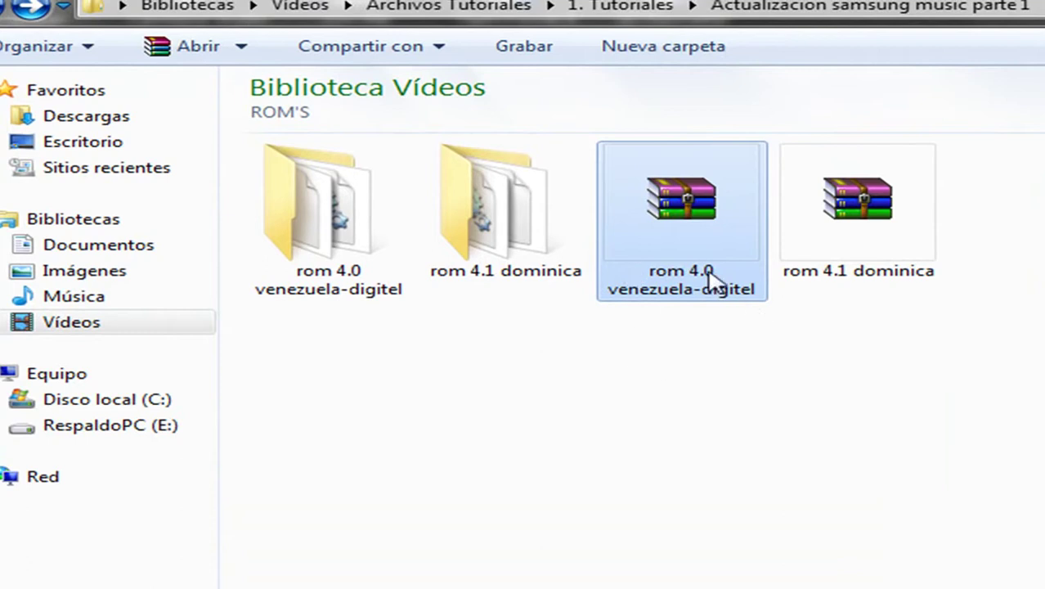
pyautogui.moveTo(713, 282)
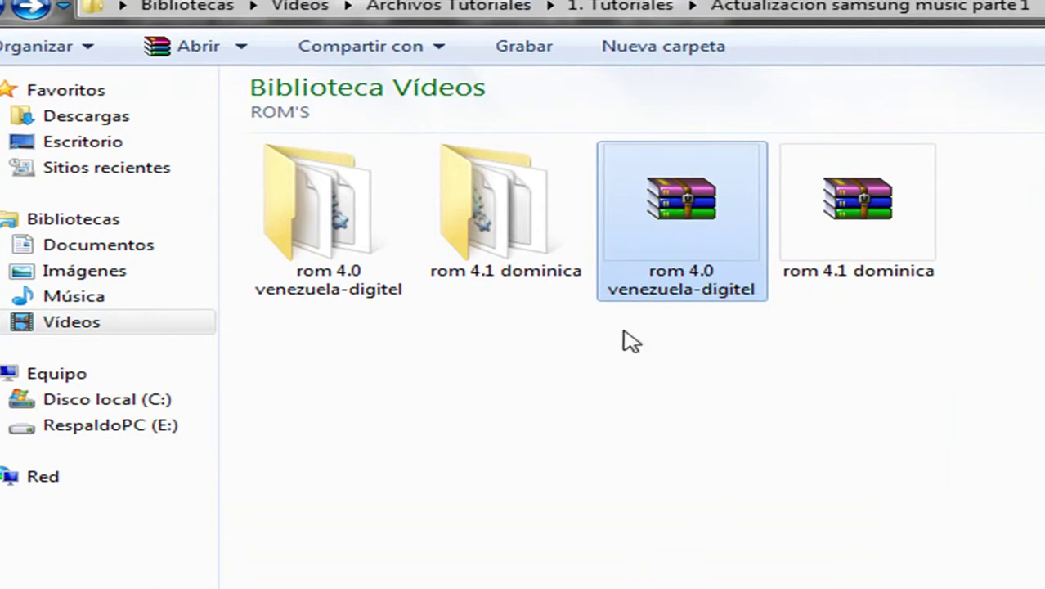
# Compare the rom 4.1 dominica archive with the rom 4.0 venezuela-digitel archive, ending with the 4.0 archive selected.
pyautogui.click(866, 218)
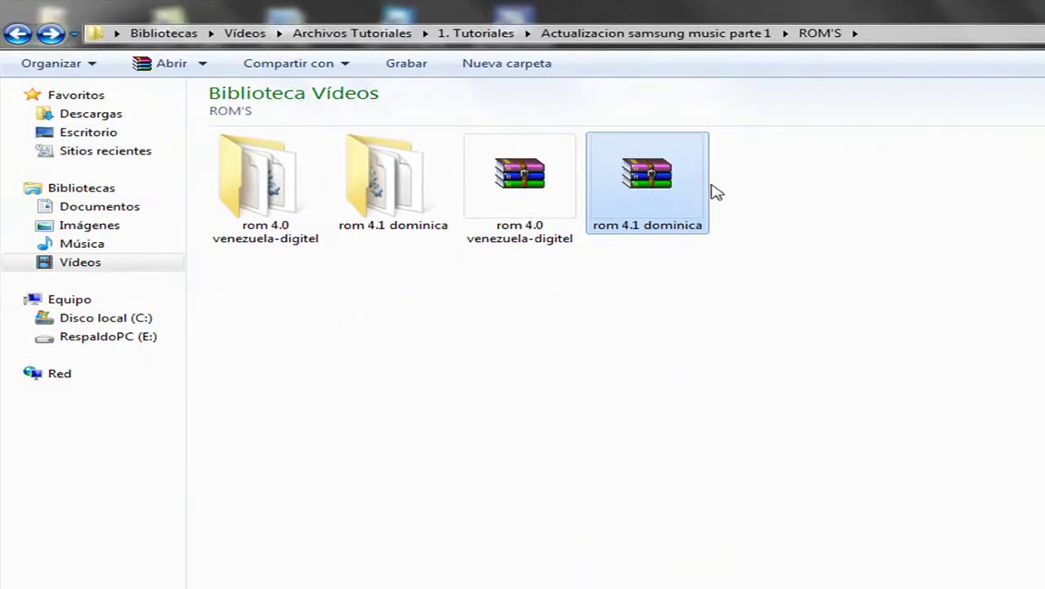
pyautogui.click(468, 174)
pyautogui.click(646, 174)
pyautogui.click(518, 172)
pyautogui.click(646, 173)
pyautogui.click(527, 194)
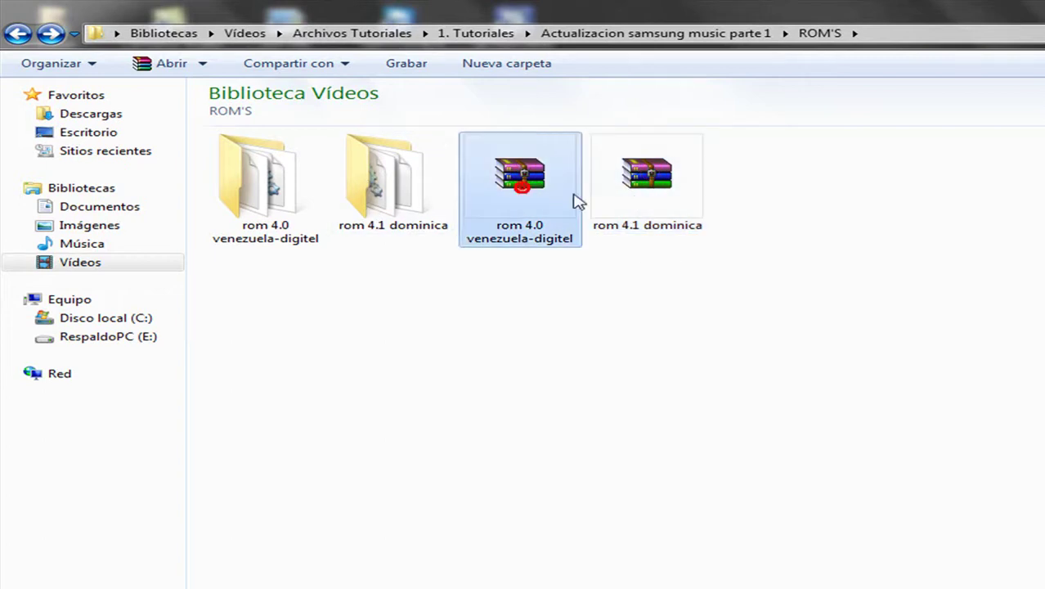
# View the contents of the extracted rom 4.1 dominica and rom 4.0 venezuela-digitel folders, returning to ROM'S.
pyautogui.doubleClick(409, 197)
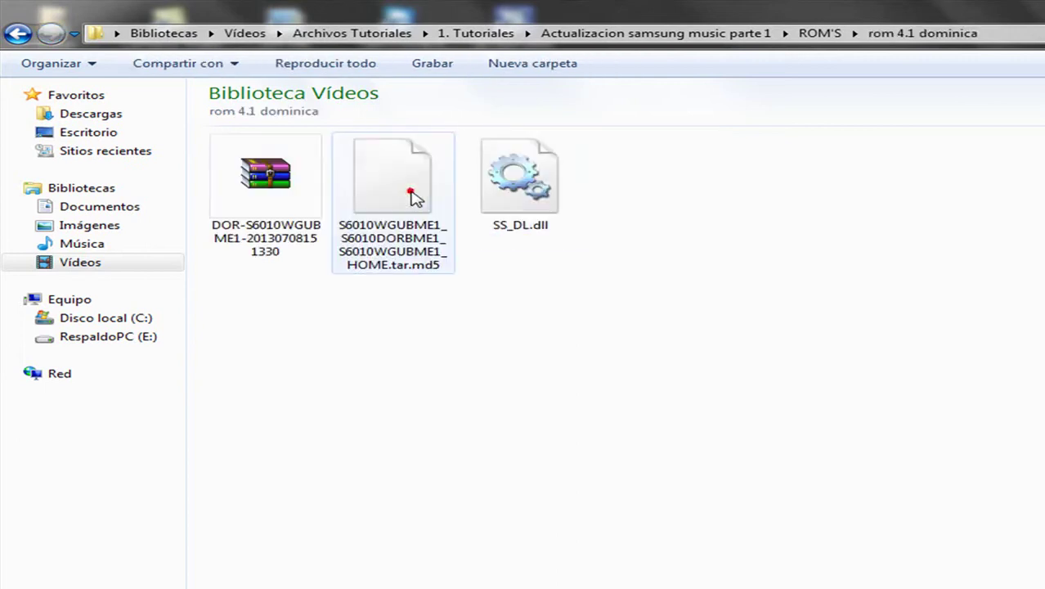
pyautogui.click(16, 33)
pyautogui.doubleClick(270, 214)
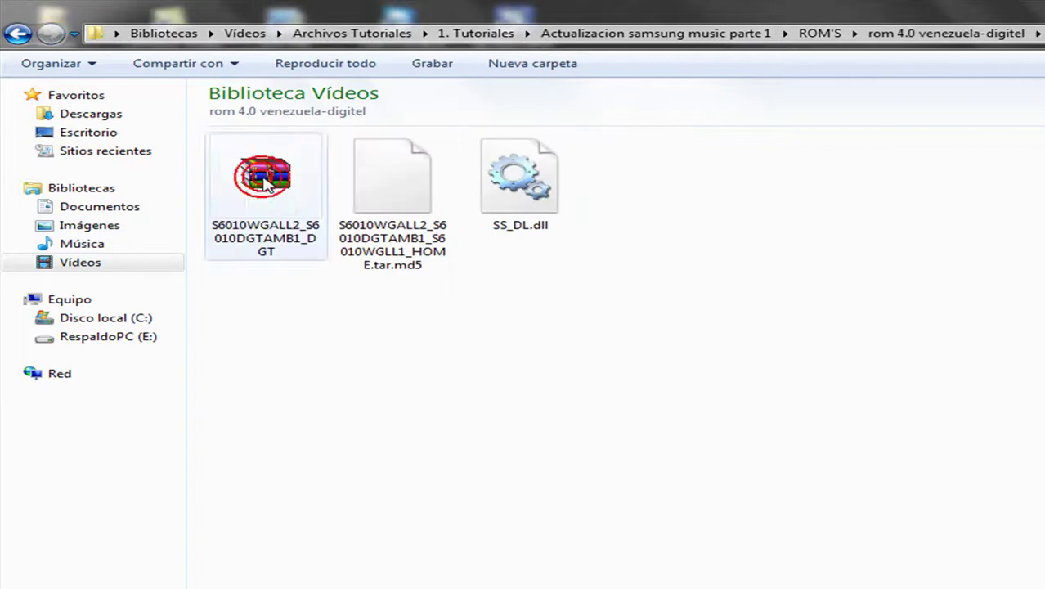
pyautogui.click(17, 33)
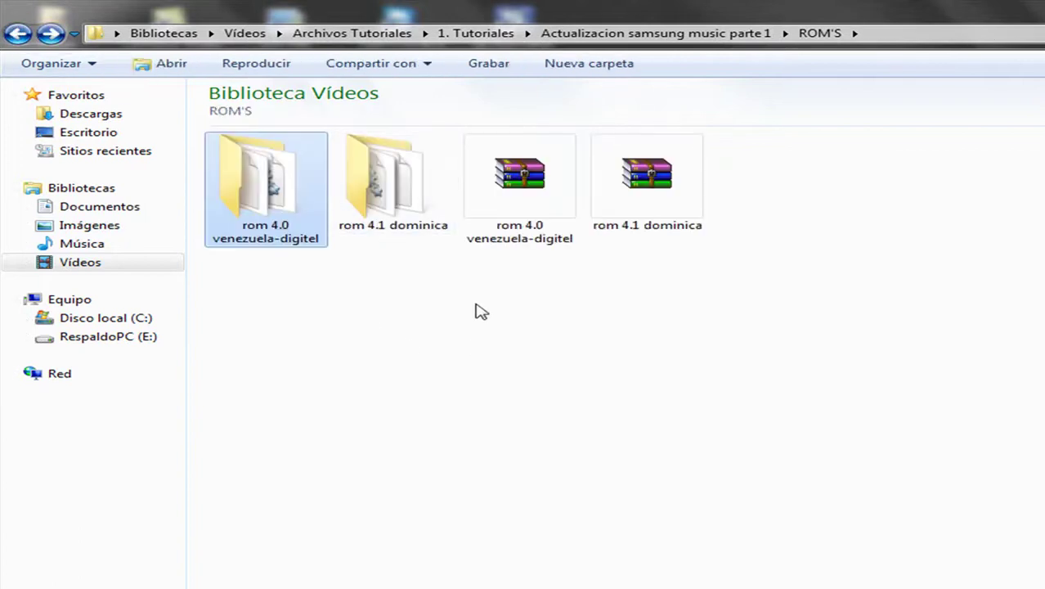
# Identify the HOME.tar.md5 firmware file in the rom 4.1 dominica and rom 4.0 venezuela-digitel folders, and return to ROM'S.
pyautogui.doubleClick(416, 209)
pyautogui.click(411, 234)
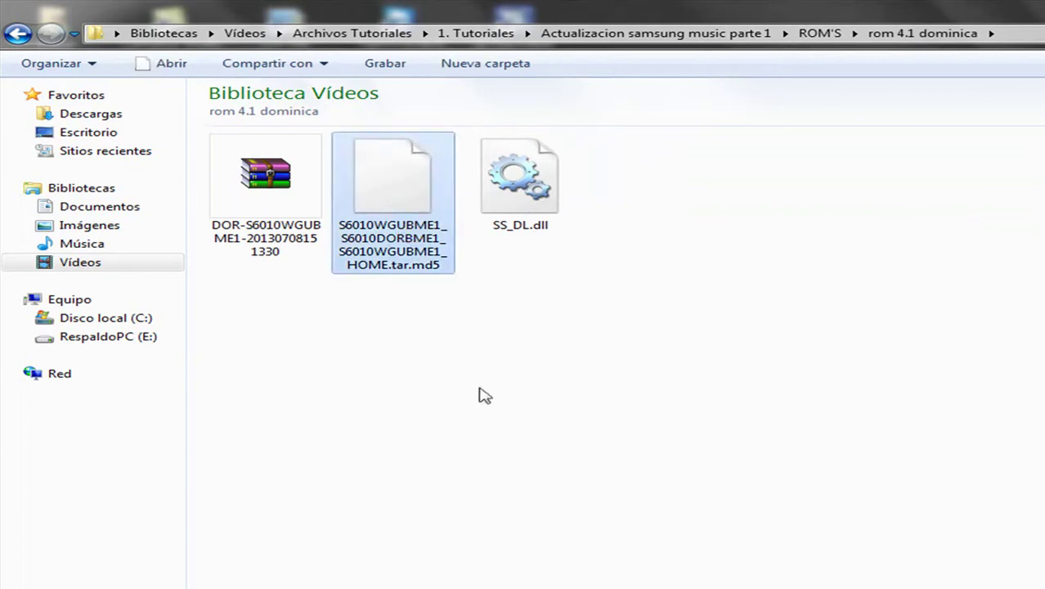
pyautogui.click(18, 36)
pyautogui.doubleClick(240, 172)
pyautogui.click(355, 181)
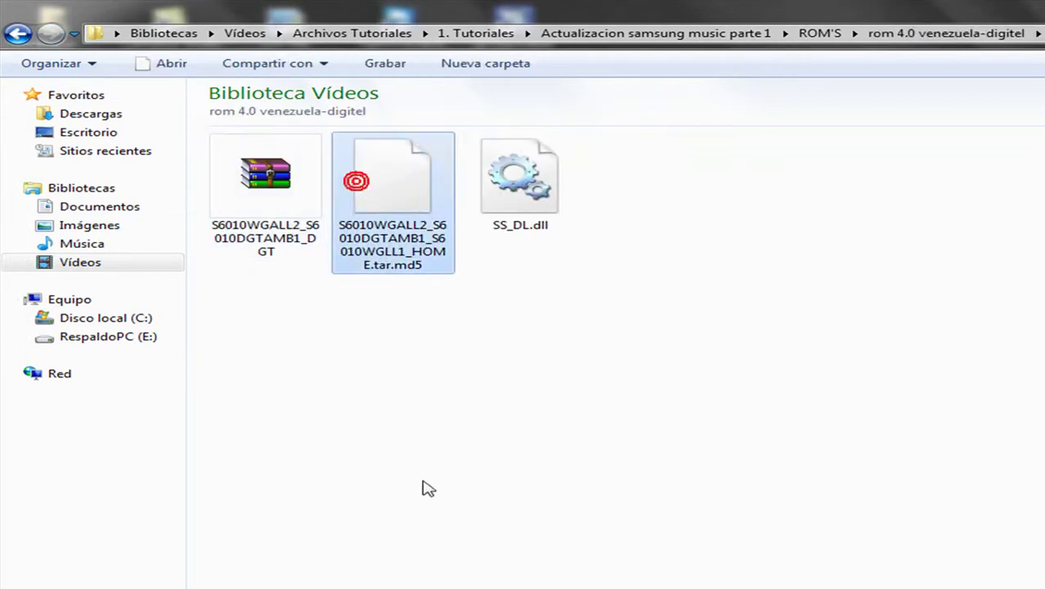
pyautogui.click(18, 33)
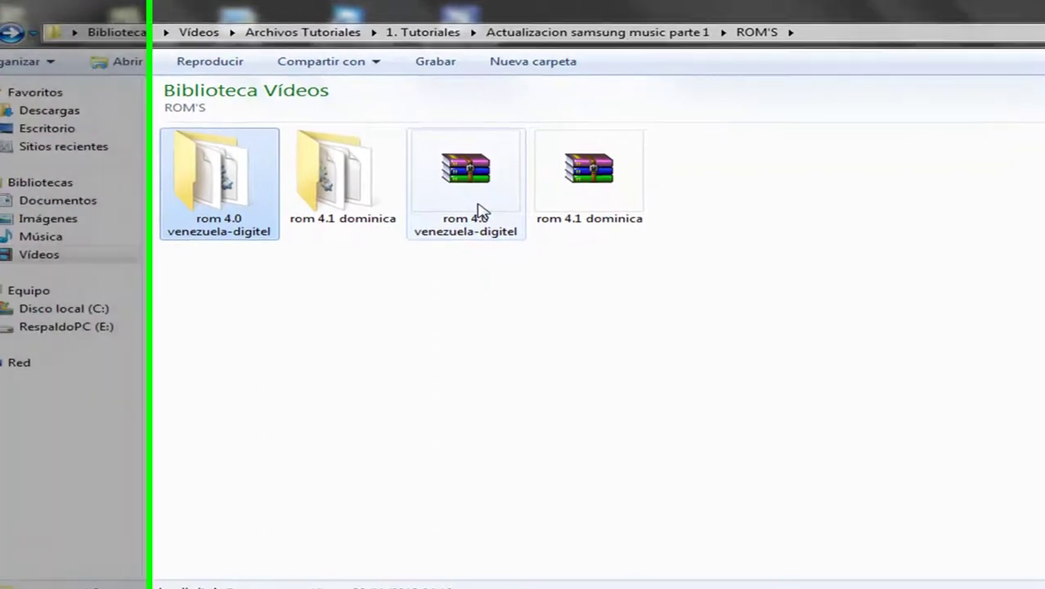
# Switch to the notes in Notepad and bring the 4shared download links for drivers, Kies, Odin and manuals into view.
pyautogui.click(519, 176)
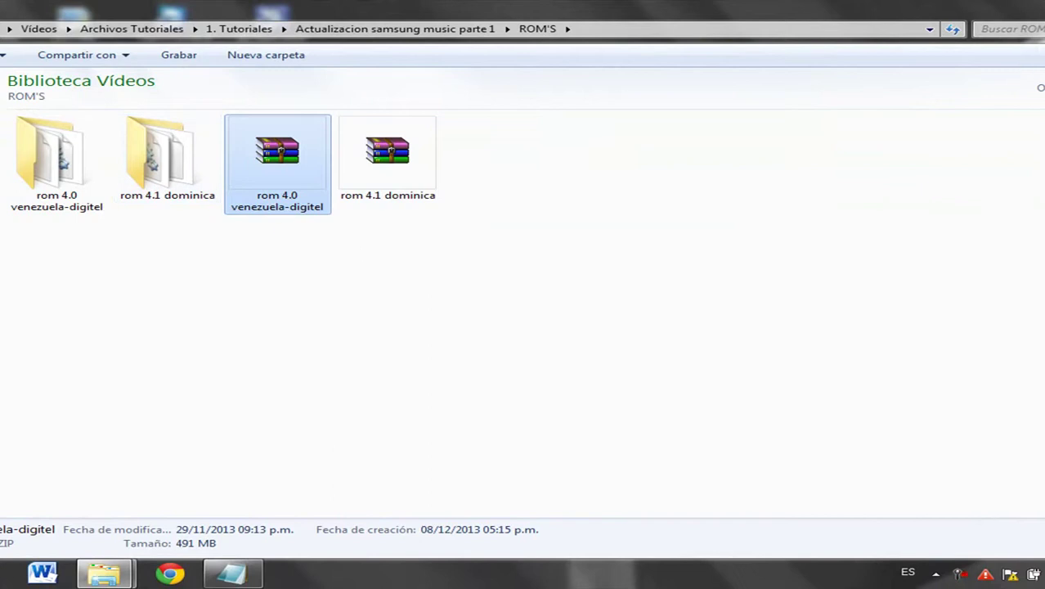
pyautogui.click(103, 573)
pyautogui.click(217, 570)
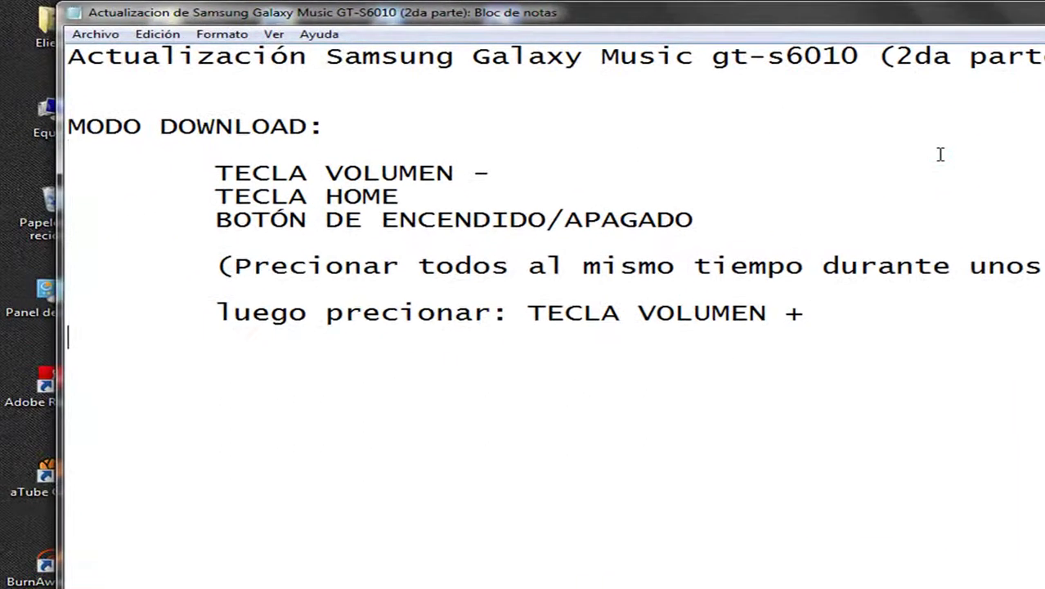
pyautogui.click(658, 138)
pyautogui.scroll(-5, 949, 157)
pyautogui.scroll(5, 952, 158)
pyautogui.scroll(-10, 882, 319)
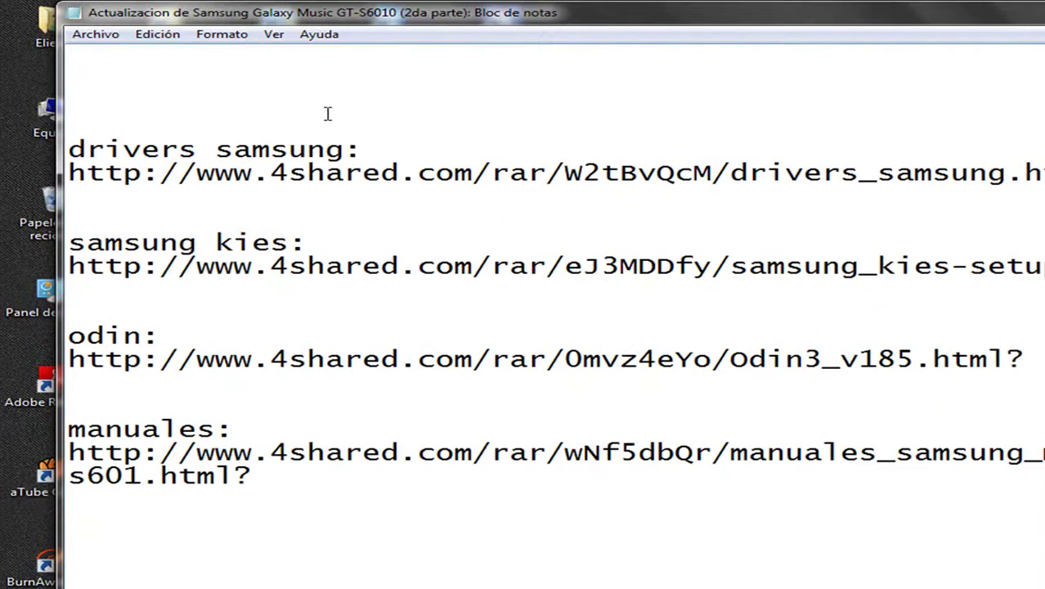
# Highlight the drivers samsung heading, the samsung kies heading and the Kies download link in the notes.
pyautogui.moveTo(362, 150); pyautogui.dragTo(84, 149)
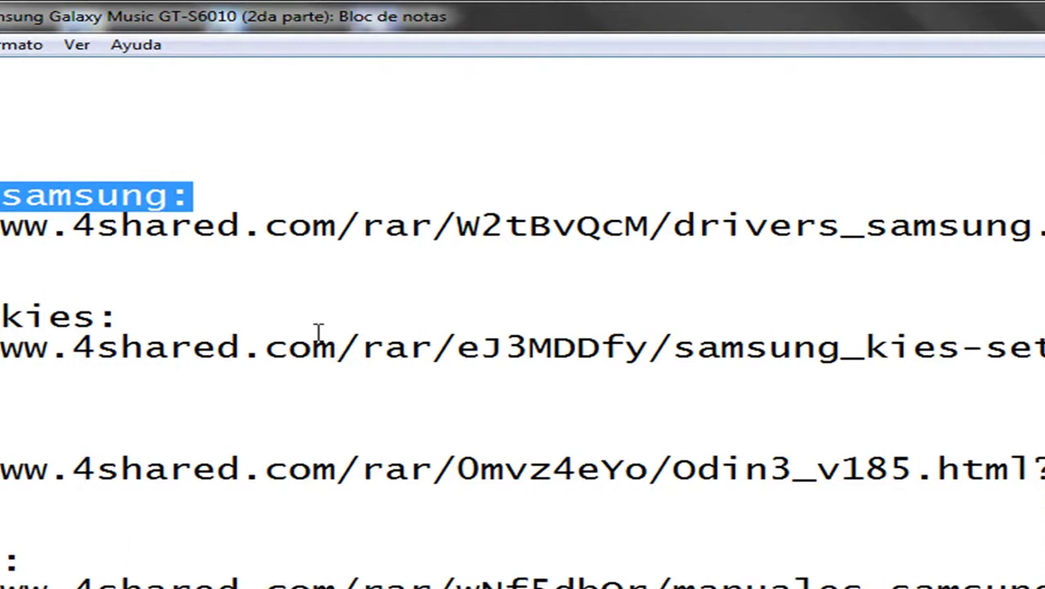
pyautogui.click(330, 242)
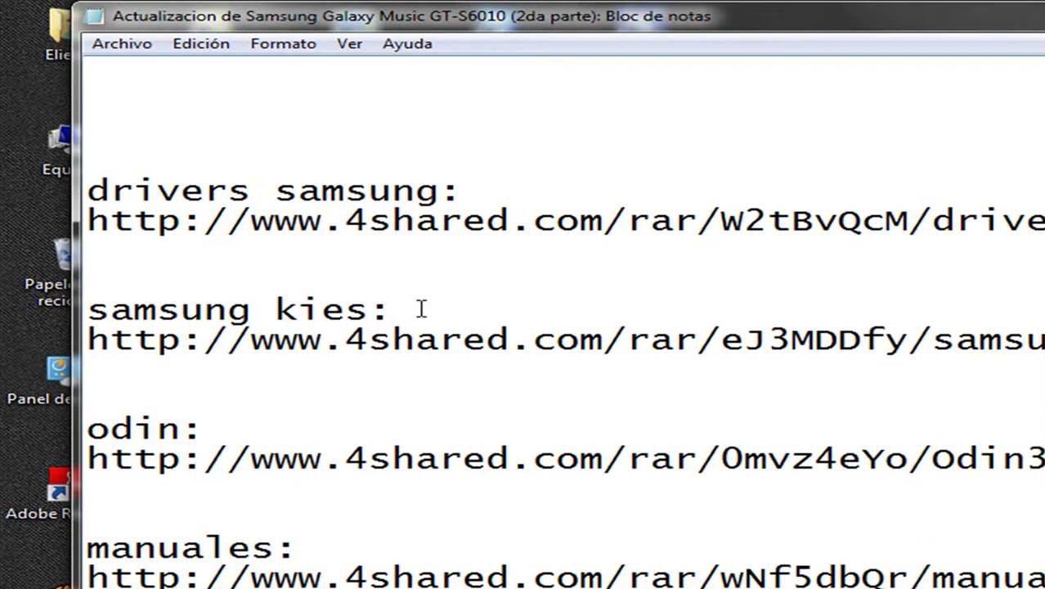
pyautogui.moveTo(380, 313); pyautogui.dragTo(85, 311)
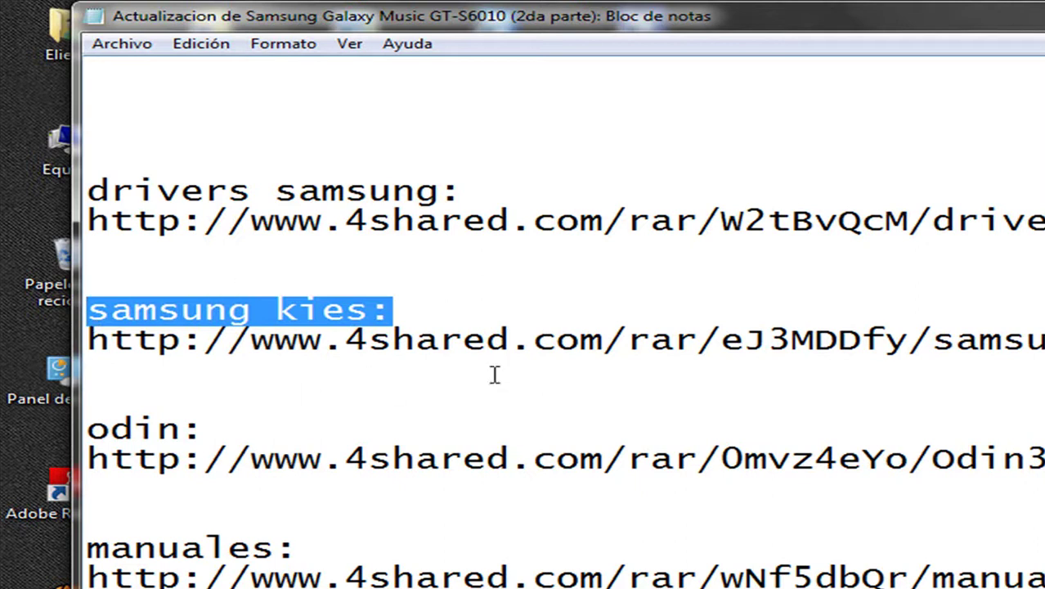
pyautogui.click(536, 341)
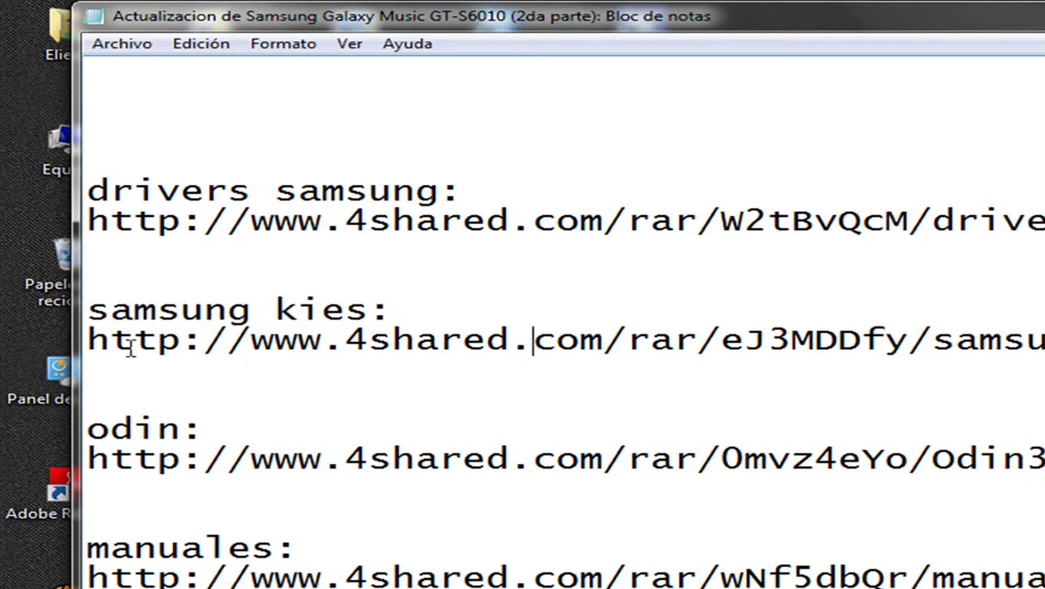
pyautogui.moveTo(89, 339); pyautogui.dragTo(770, 341)
pyautogui.click(839, 319)
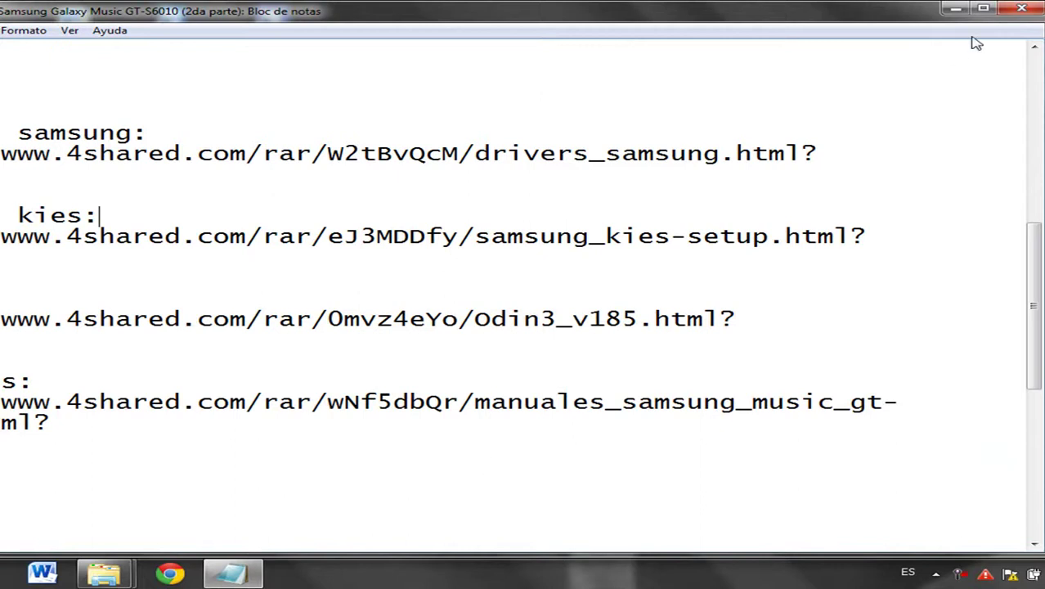
# Minimize the notes and navigate from the ROM'S folder to the Actualizacion samsung music parte 2 folder.
pyautogui.click(955, 8)
pyautogui.moveTo(102, 572)
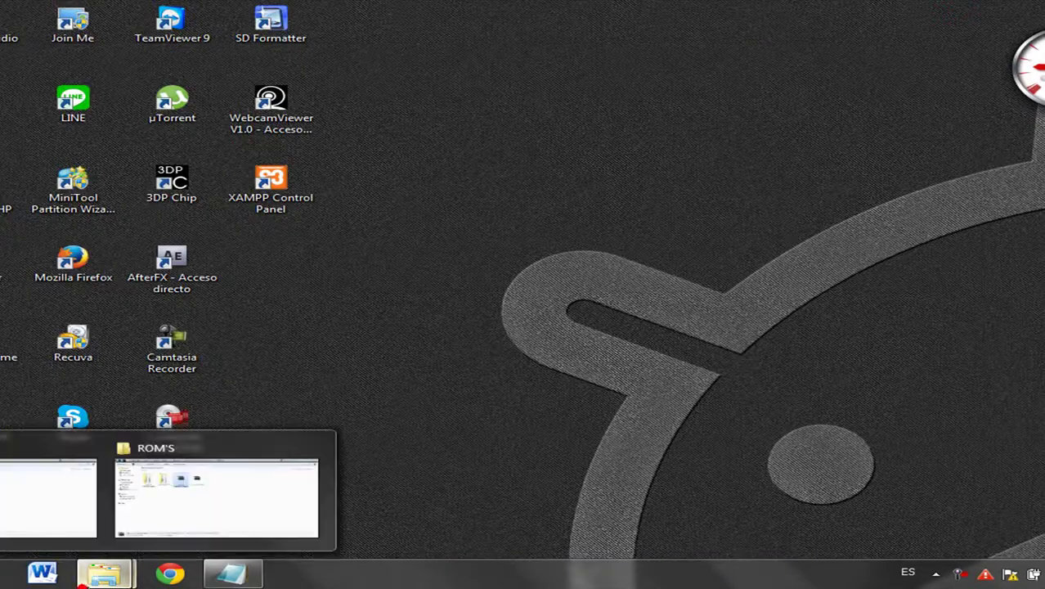
pyautogui.click(187, 501)
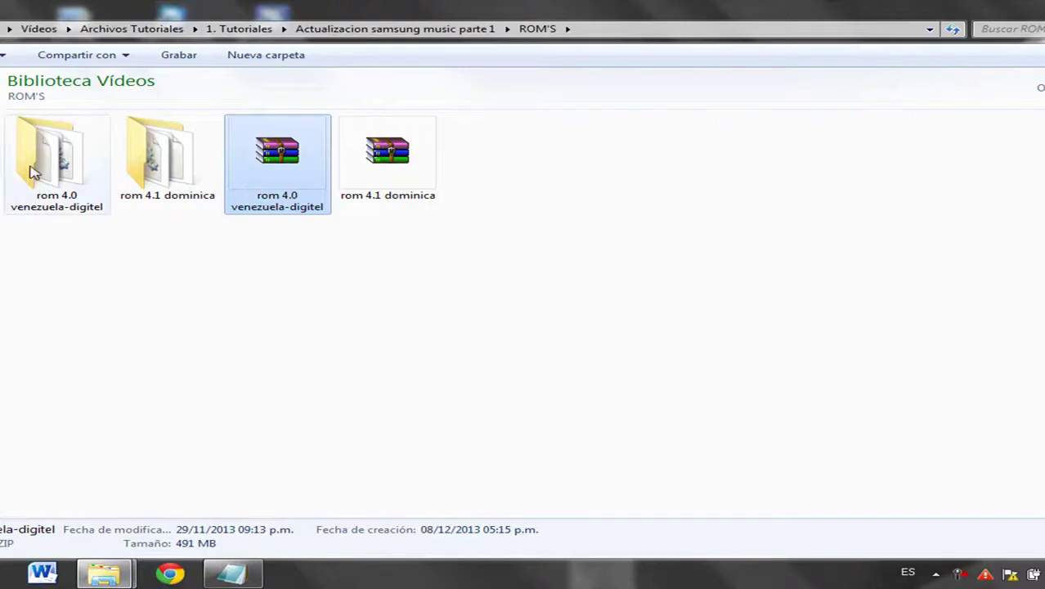
pyautogui.press('BackSpace')
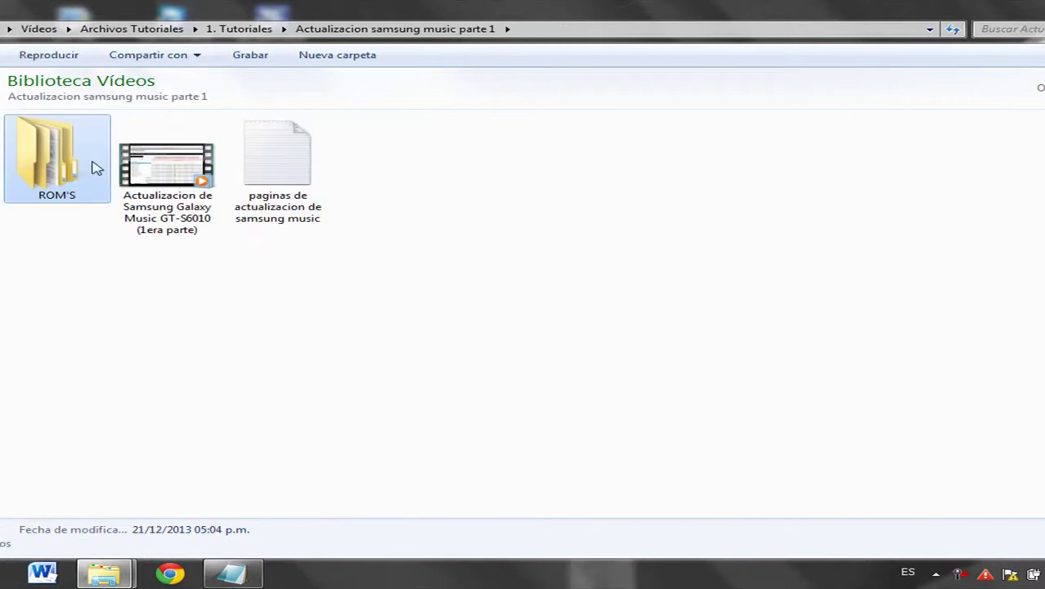
pyautogui.press('BackSpace')
pyautogui.doubleClick(172, 204)
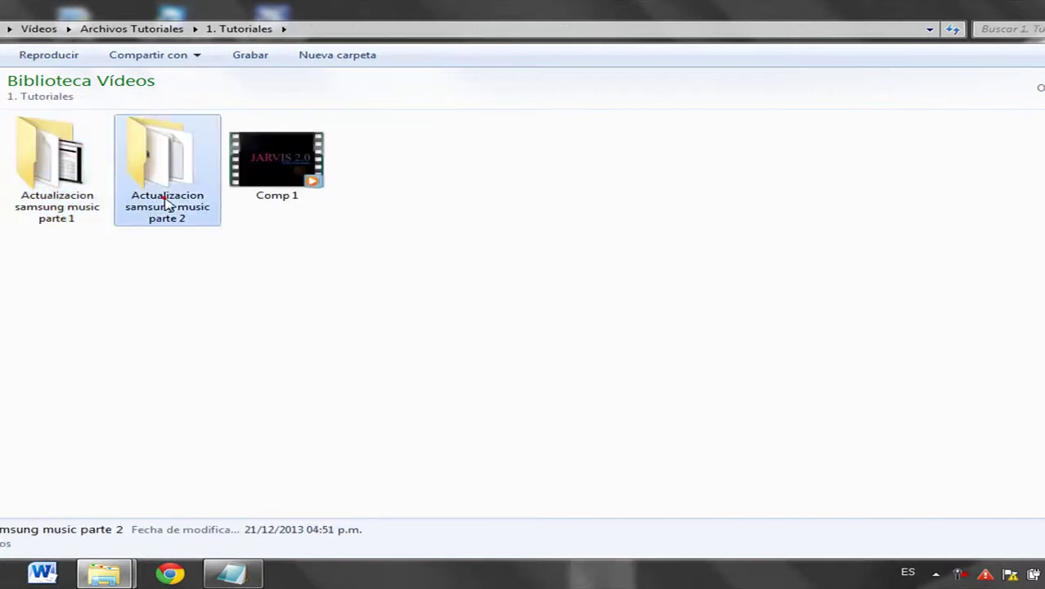
# Point out the downloaded drivers samsung, manuales, Odin3 v1.85 and samsung kies-setup archives one by one and as a group.
pyautogui.click(617, 171)
pyautogui.click(748, 149)
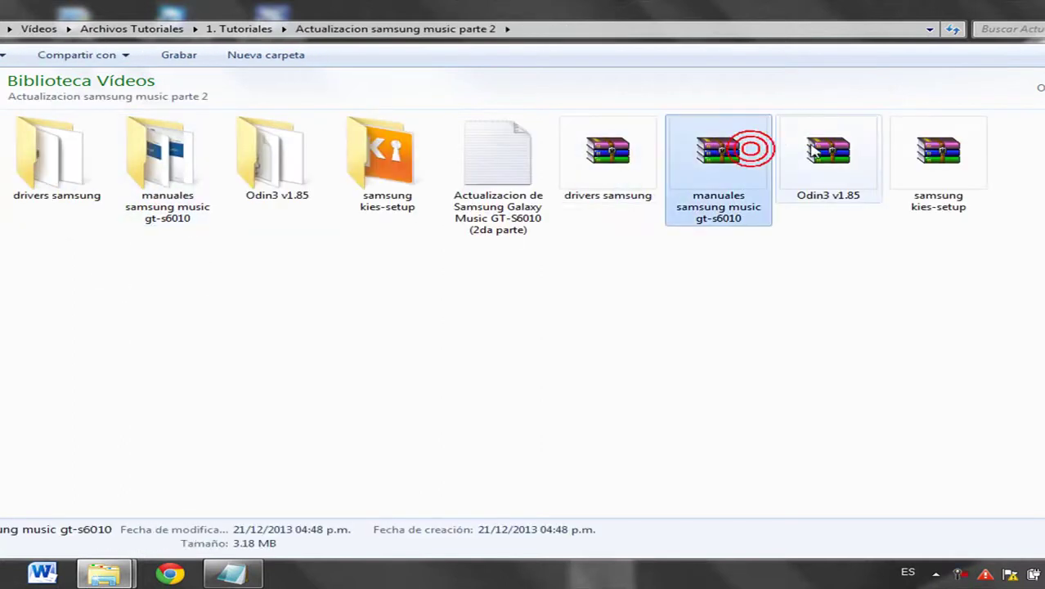
pyautogui.click(827, 155)
pyautogui.click(957, 178)
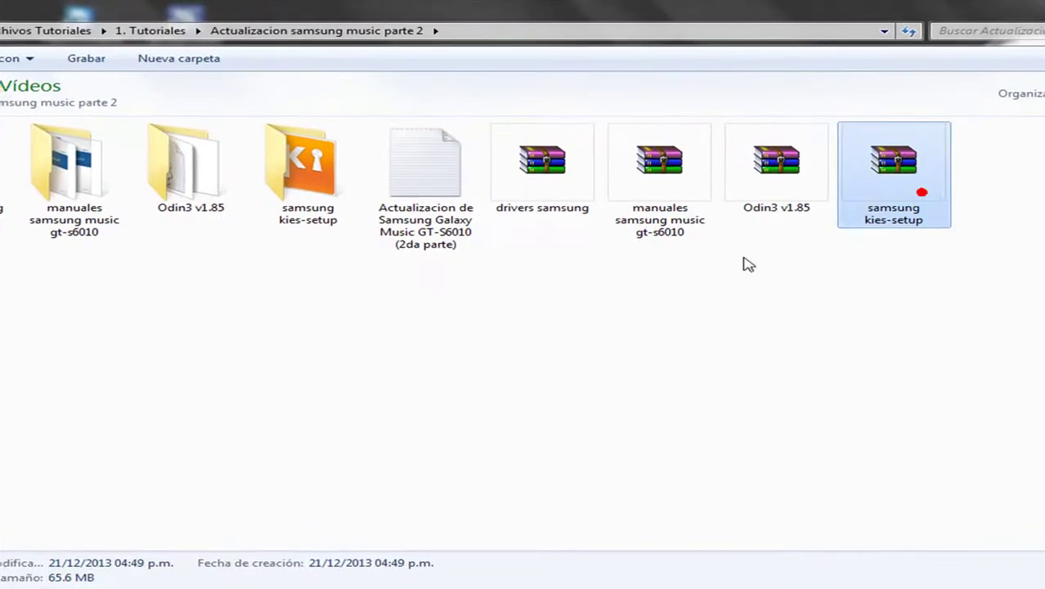
pyautogui.moveTo(961, 371); pyautogui.dragTo(562, 191)
pyautogui.click(757, 457)
# Go over the four downloaded archives again, compare them with the extracted folders, and clear the selection.
pyautogui.click(564, 211)
pyautogui.click(668, 182)
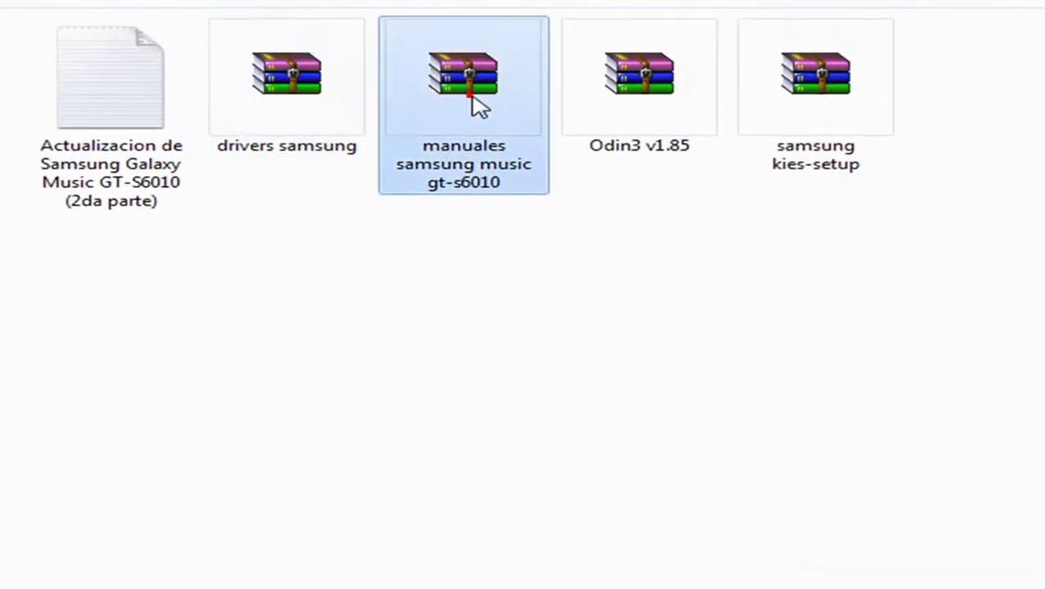
pyautogui.click(600, 88)
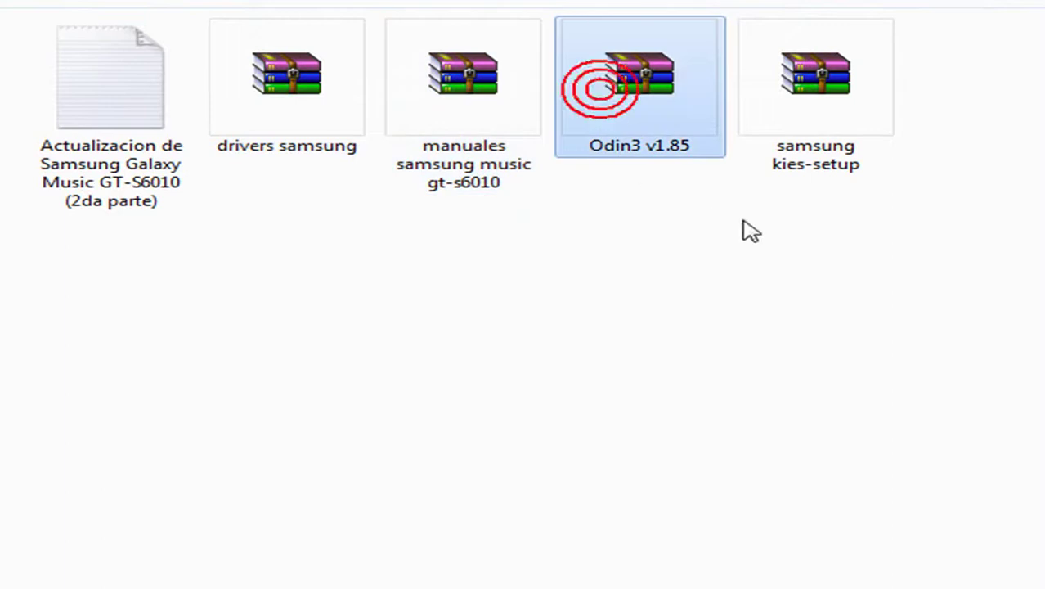
pyautogui.click(817, 95)
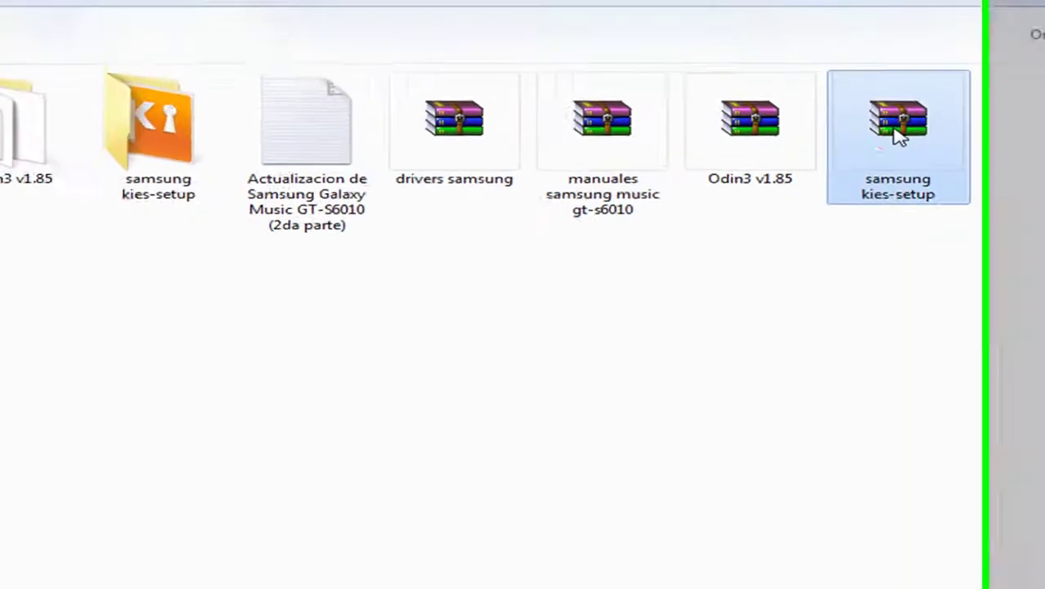
pyautogui.click(97, 303)
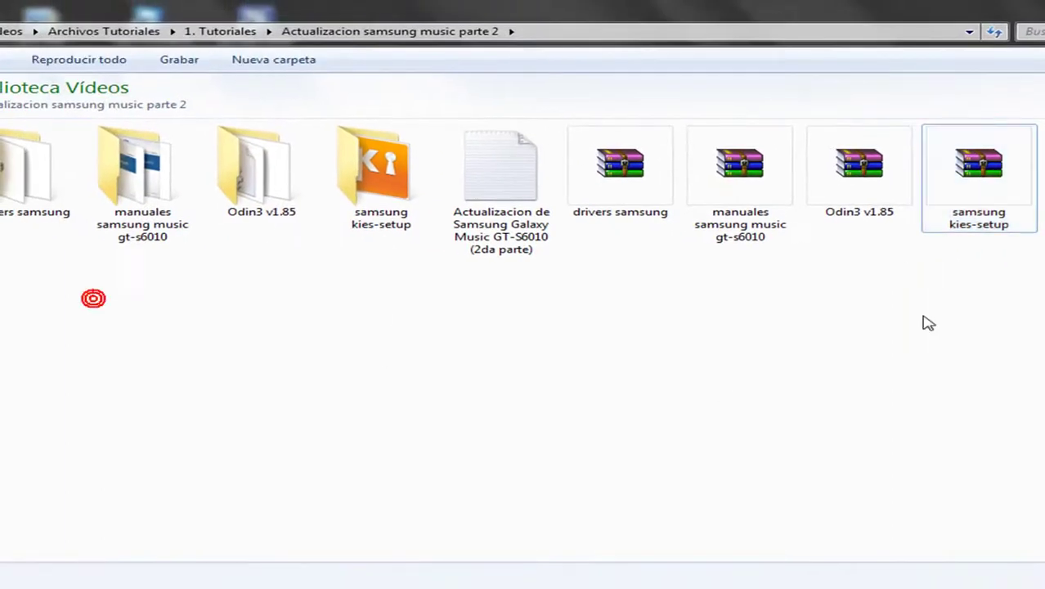
pyautogui.click(592, 157)
pyautogui.moveTo(975, 331); pyautogui.dragTo(659, 189)
pyautogui.click(266, 318)
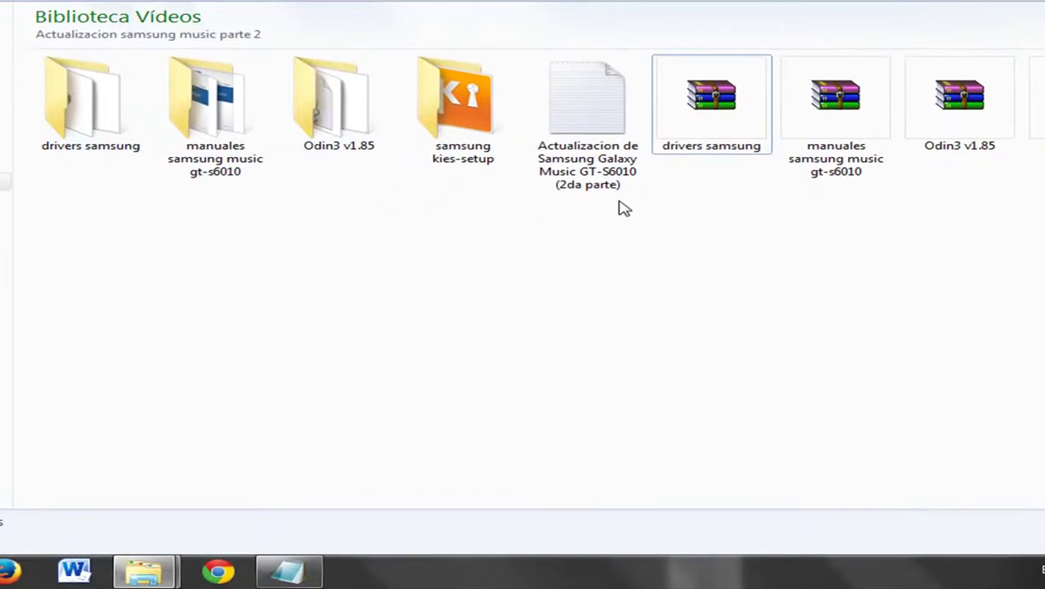
# Open the drivers samsung folder, point out the two SAMSUNG_USB_Driver_for_Mobile_Phones installers in turn, and clear the selection.
pyautogui.doubleClick(77, 139)
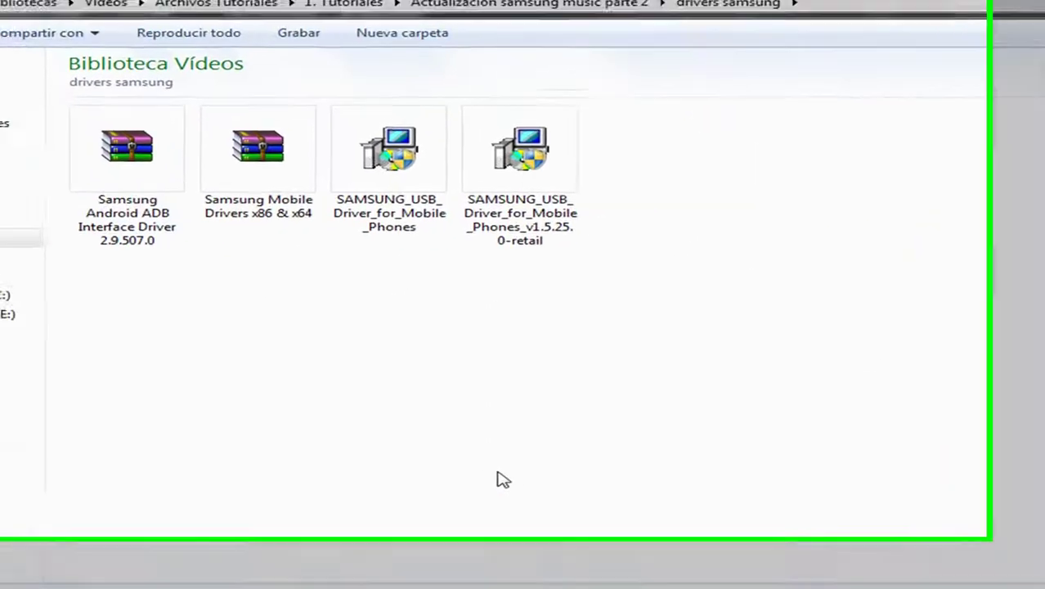
pyautogui.click(412, 211)
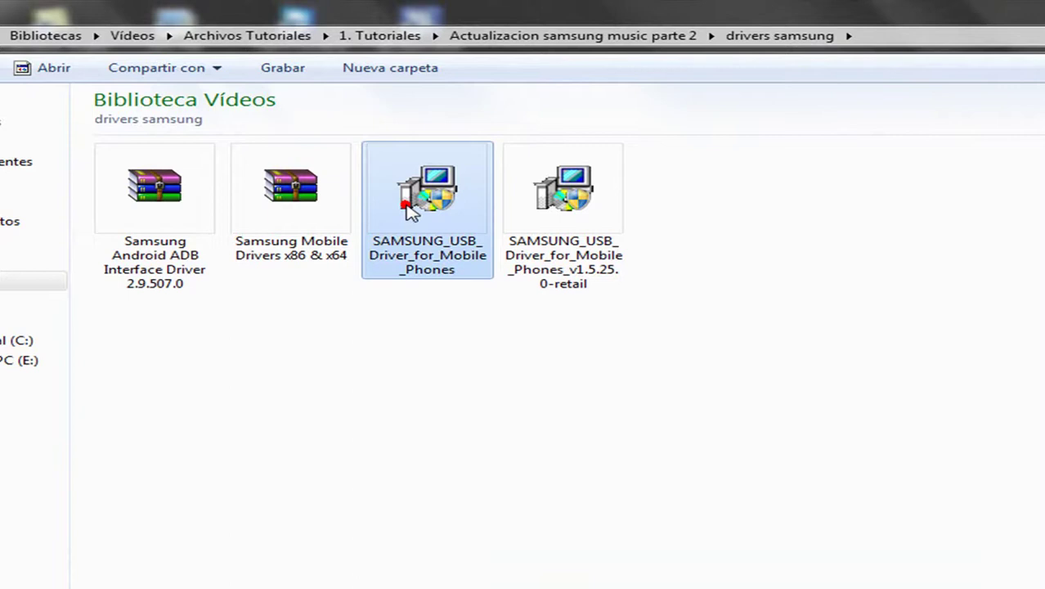
pyautogui.click(564, 192)
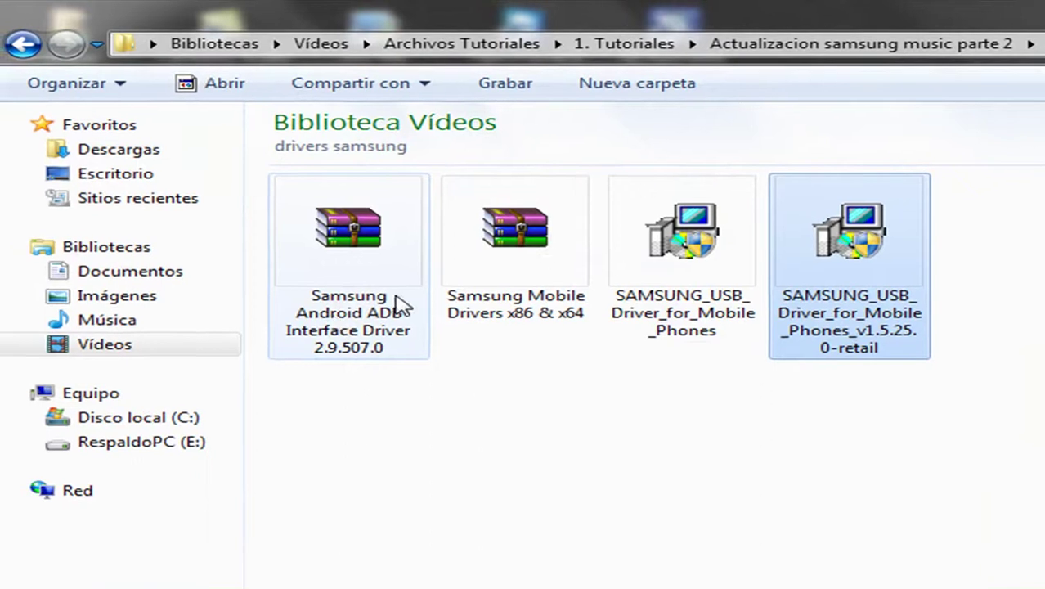
pyautogui.click(669, 234)
pyautogui.click(894, 263)
pyautogui.click(700, 211)
pyautogui.press('Right')
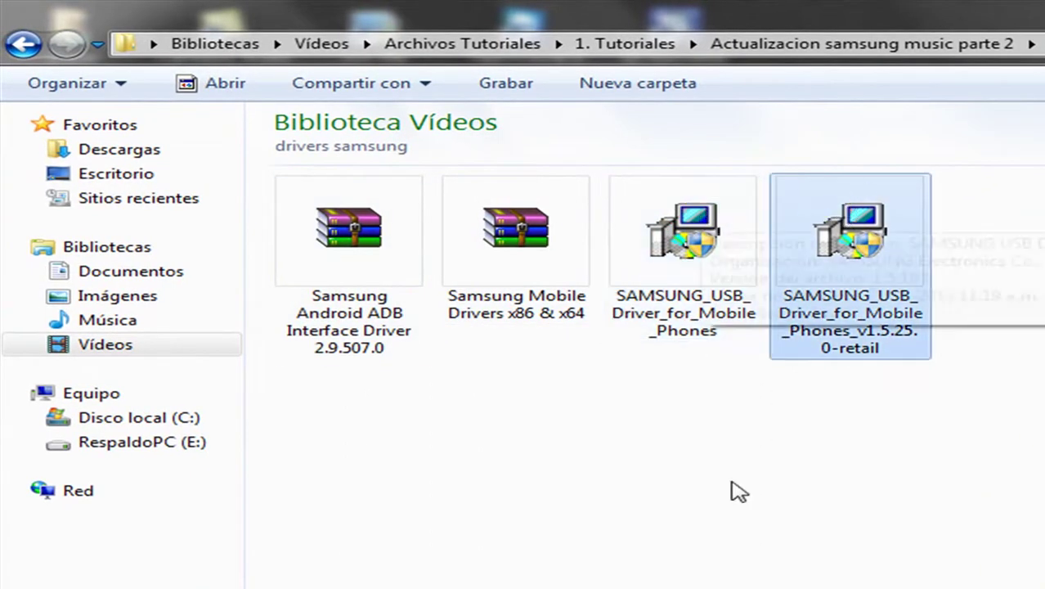
pyautogui.click(730, 484)
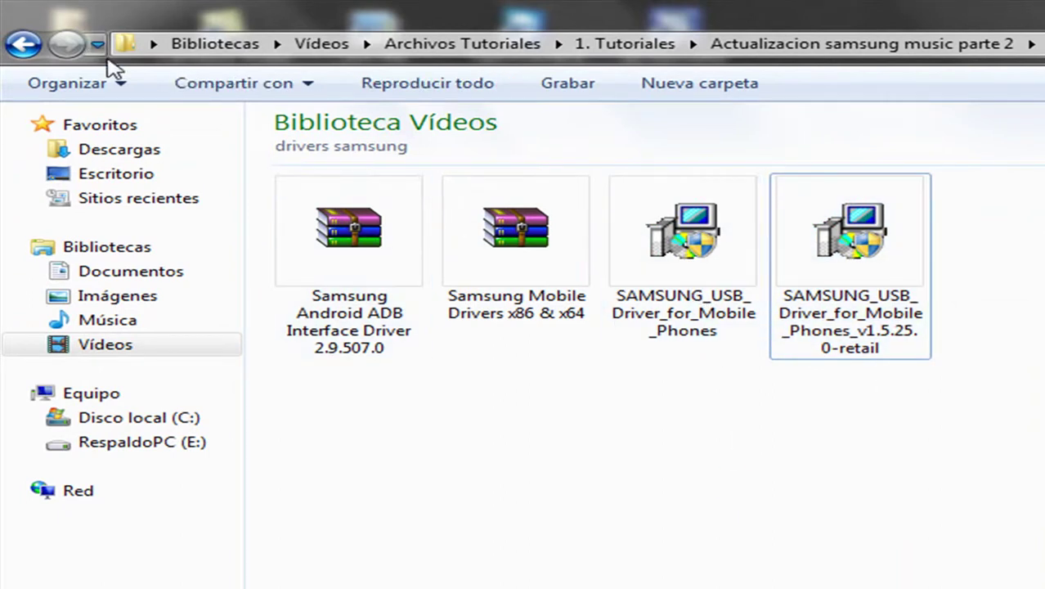
# Return to the Actualizacion samsung music parte 2 folder, look inside the samsung kies-setup folder, and go back.
pyautogui.click(34, 49)
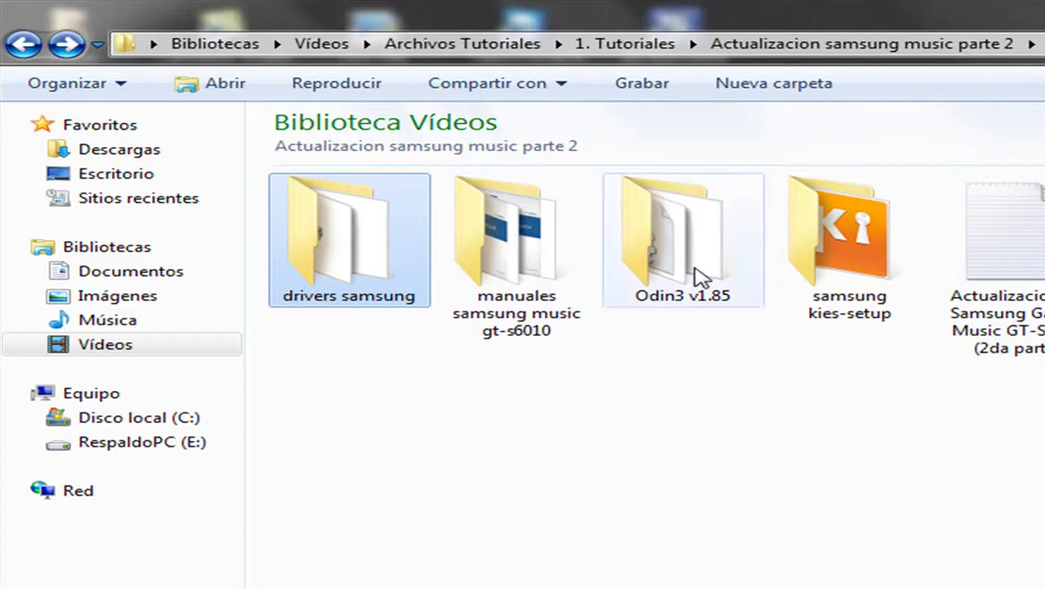
pyautogui.doubleClick(902, 294)
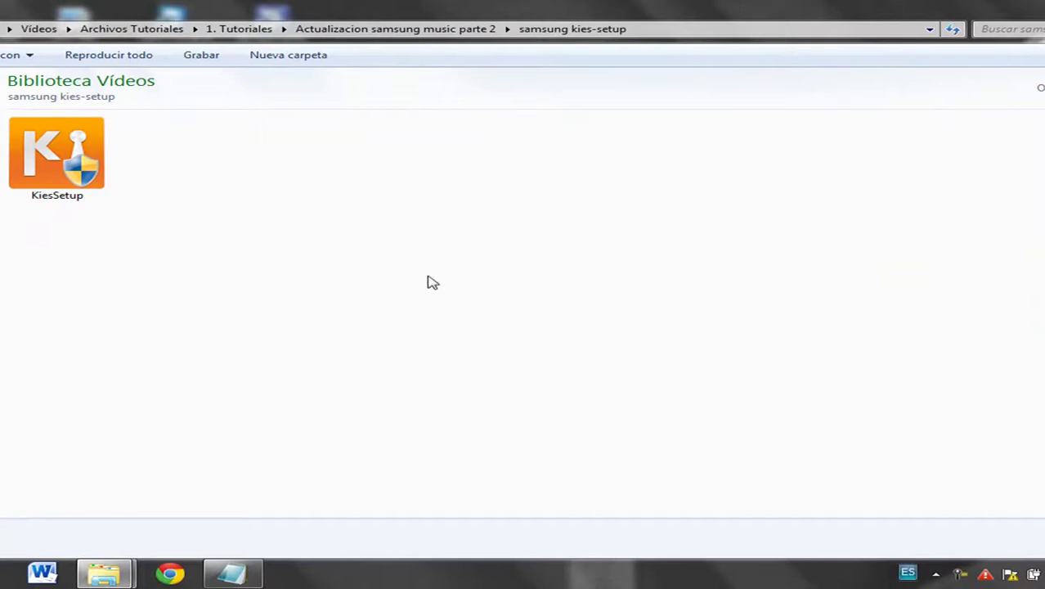
pyautogui.press('BackSpace')
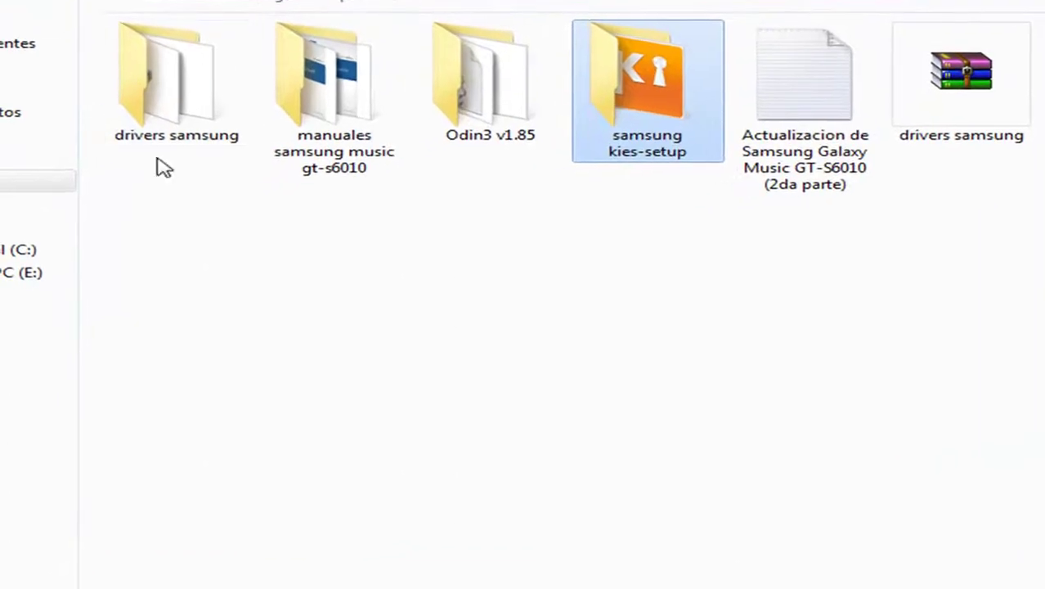
# Point out the drivers samsung and samsung kies-setup folders again and open the Odin3 v1.85 folder.
pyautogui.click(47, 155)
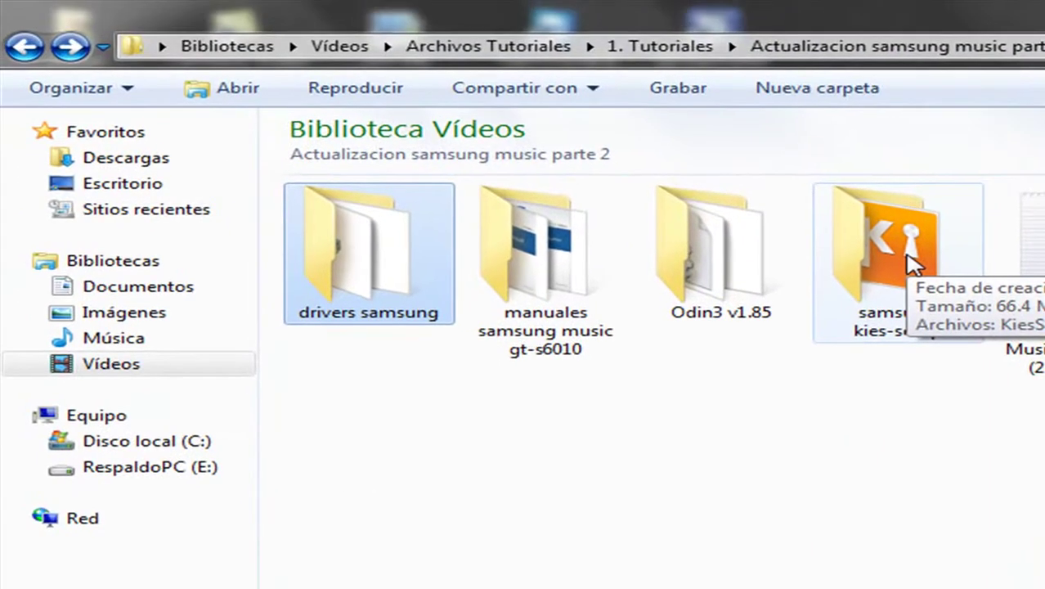
pyautogui.click(659, 88)
pyautogui.click(748, 368)
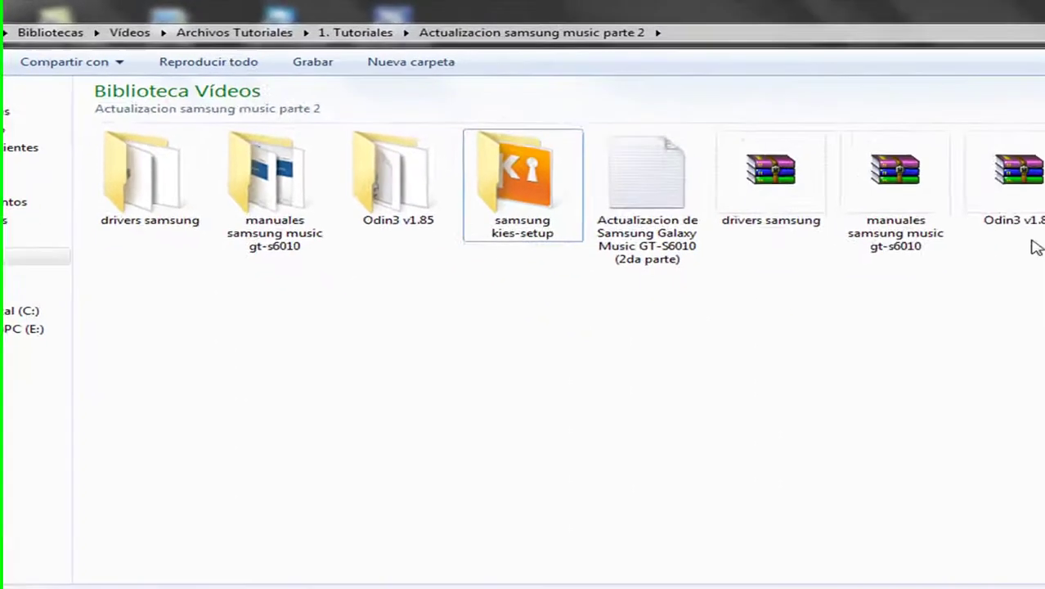
pyautogui.doubleClick(425, 180)
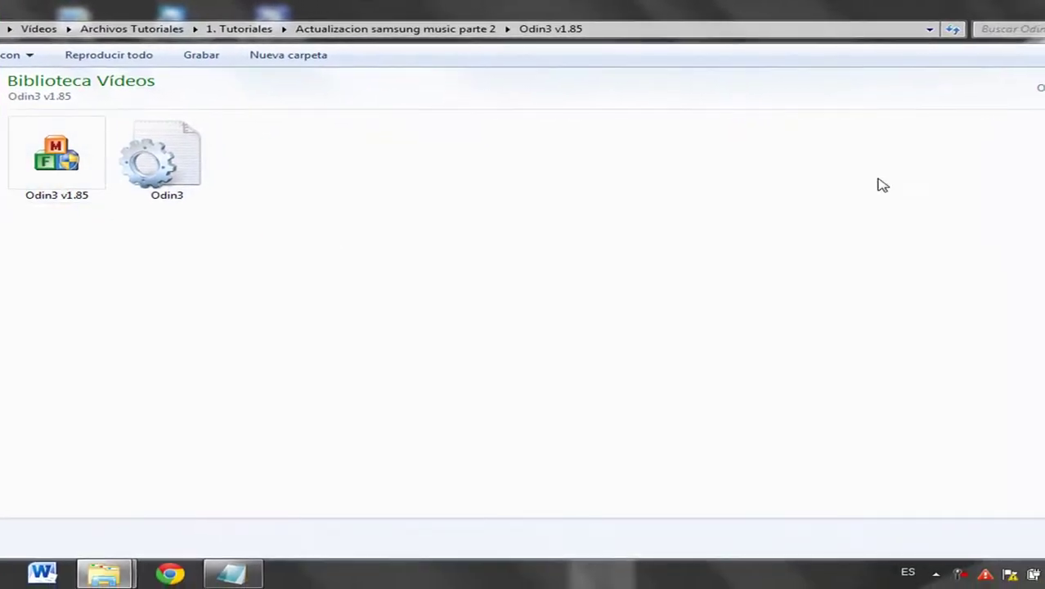
# Bring back the notes at their beginning and highlight the whole MODO DOWNLOAD section, then clear the highlight.
pyautogui.click(232, 573)
pyautogui.scroll(4, 515, 188)
pyautogui.scroll(5, 514, 188)
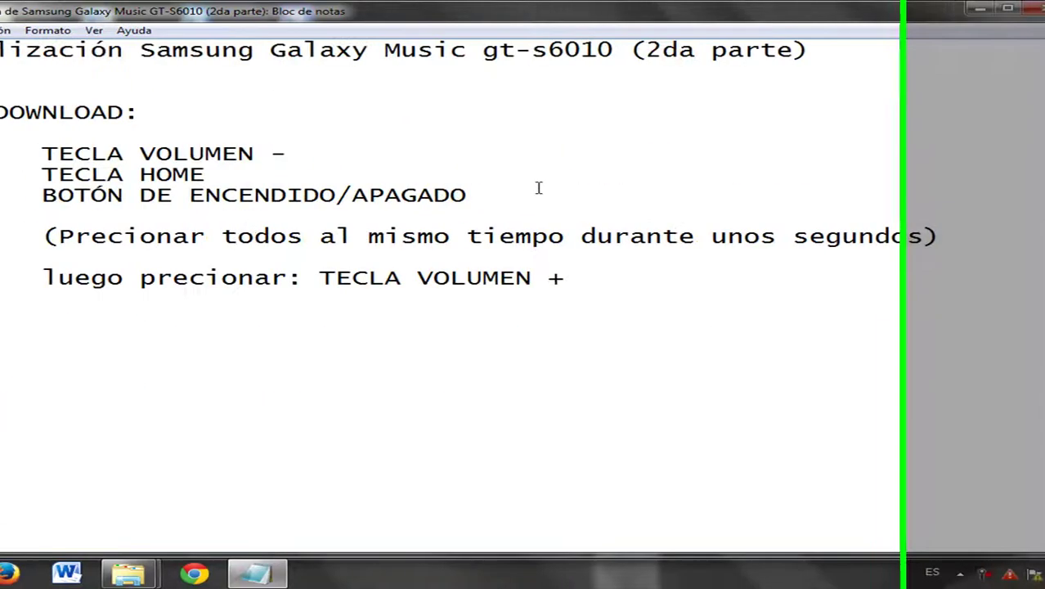
pyautogui.moveTo(63, 111); pyautogui.dragTo(822, 330)
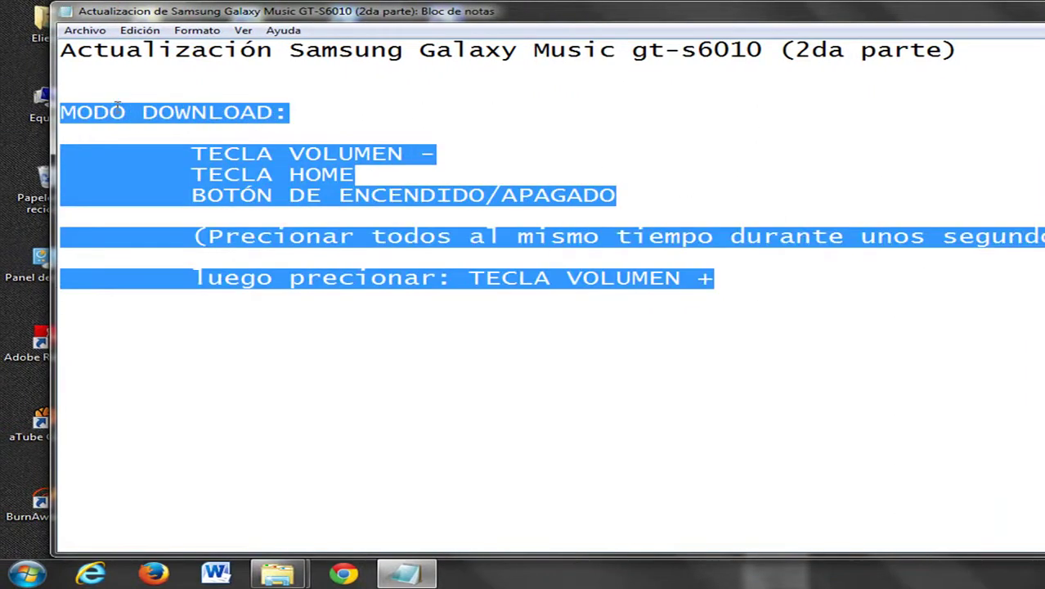
pyautogui.click(346, 120)
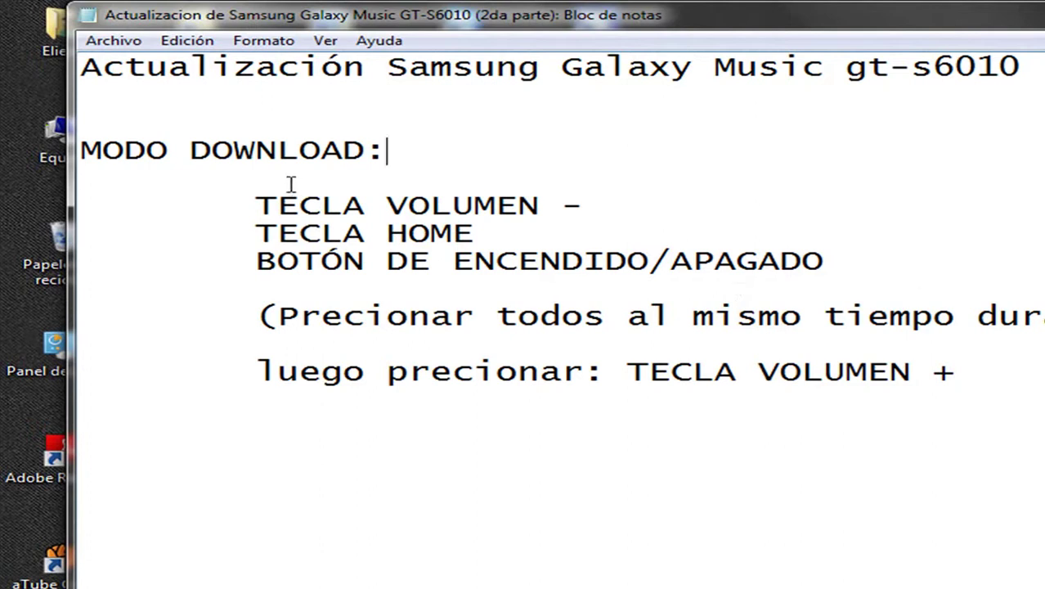
# Highlight the three-key combination, go through the TECLA VOLUMEN + instruction, and mark the MODO DOWNLOAD heading.
pyautogui.moveTo(256, 204); pyautogui.dragTo(824, 262)
pyautogui.click(603, 311)
pyautogui.click(953, 380)
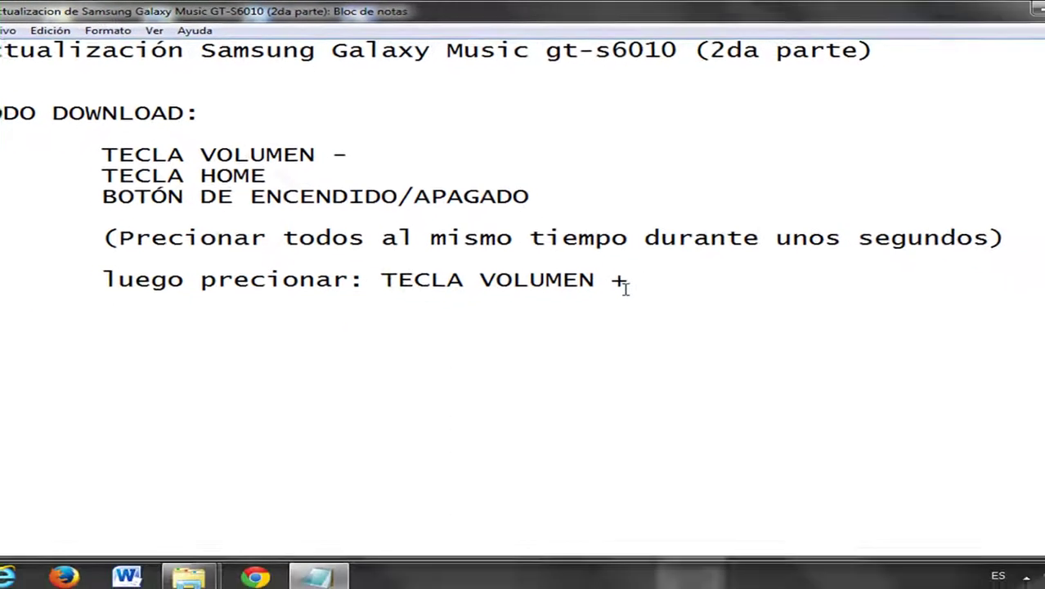
pyautogui.moveTo(181, 113); pyautogui.dragTo(2, 112)
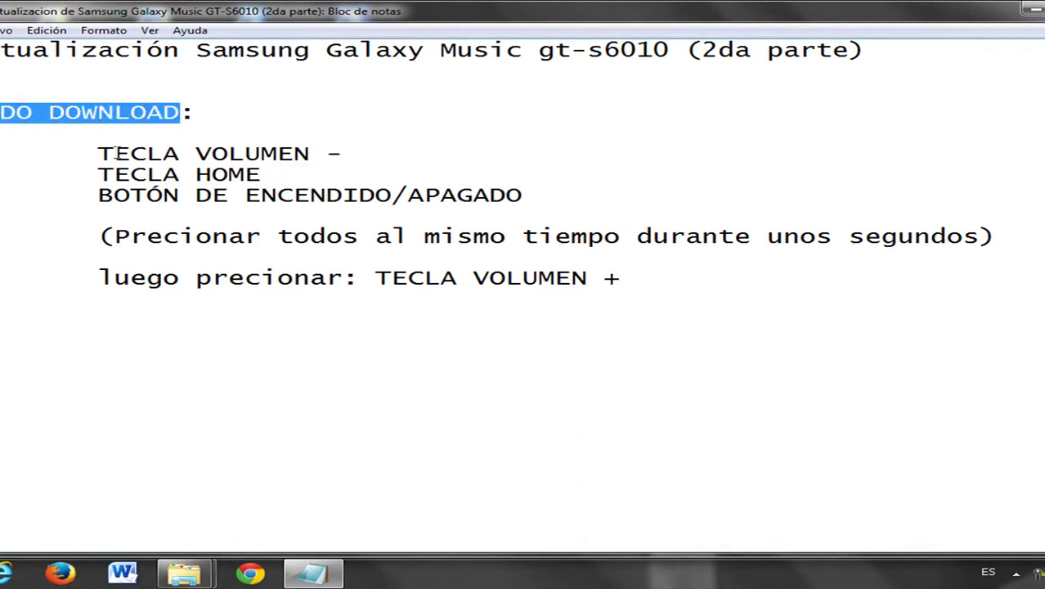
# Minimize the notes, bring up the Odin3 v1.85 folder window, and launch the Odin3 v1.85 program.
pyautogui.click(1028, 12)
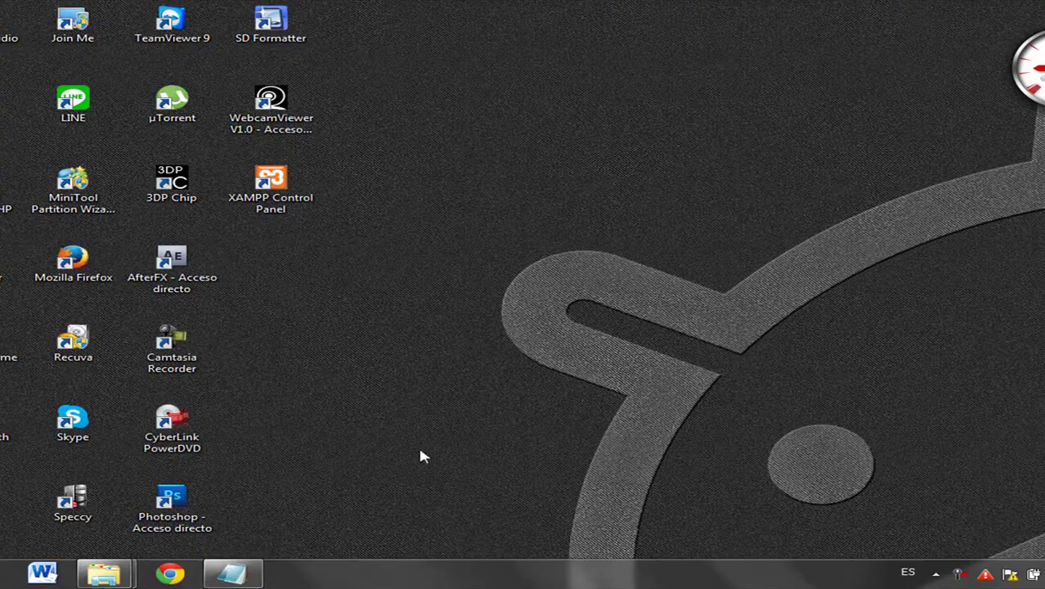
pyautogui.click(233, 572)
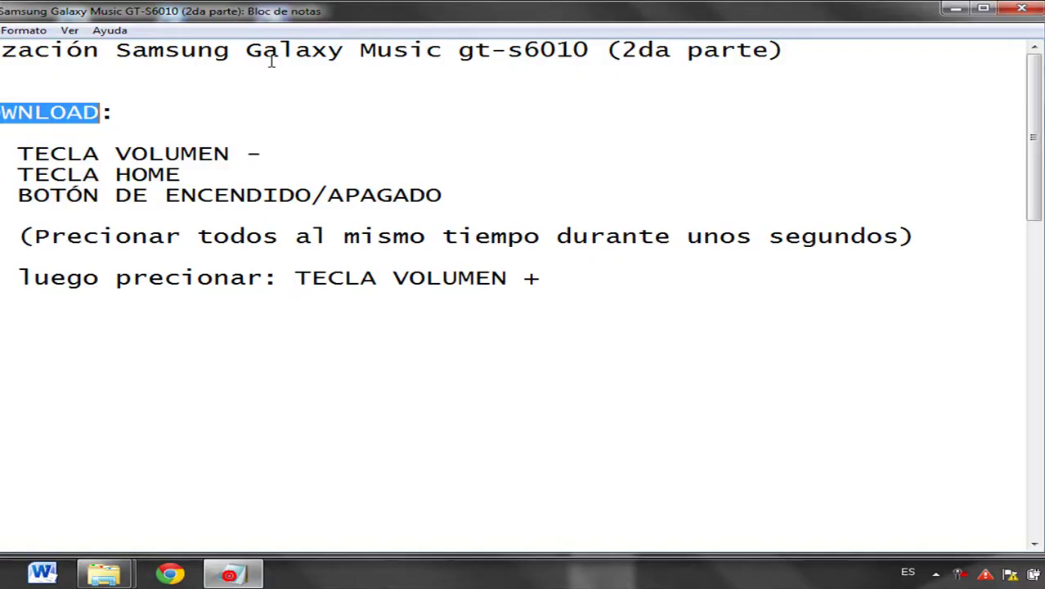
pyautogui.click(955, 8)
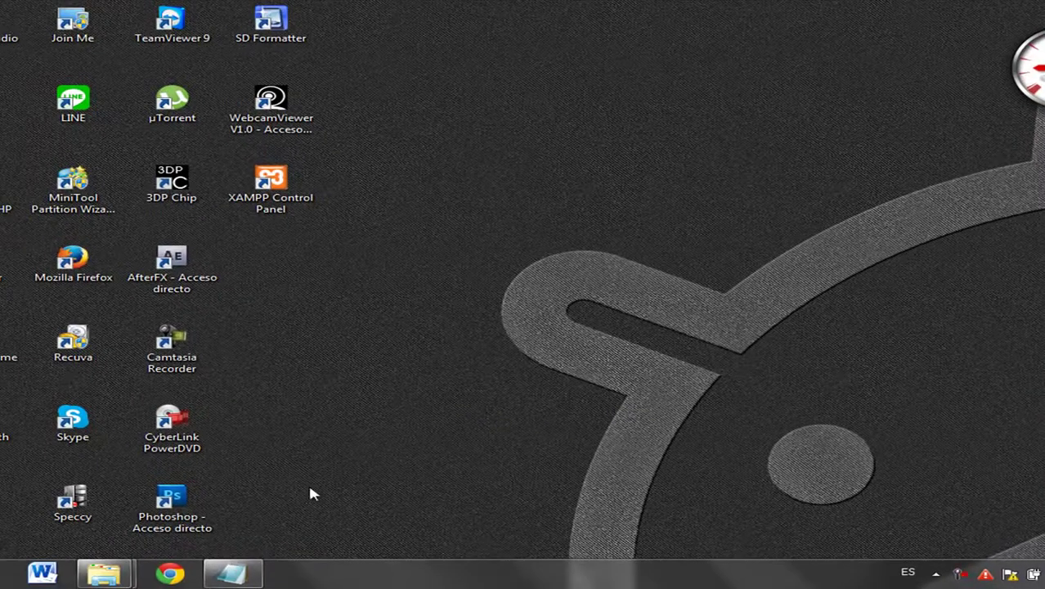
pyautogui.moveTo(103, 572)
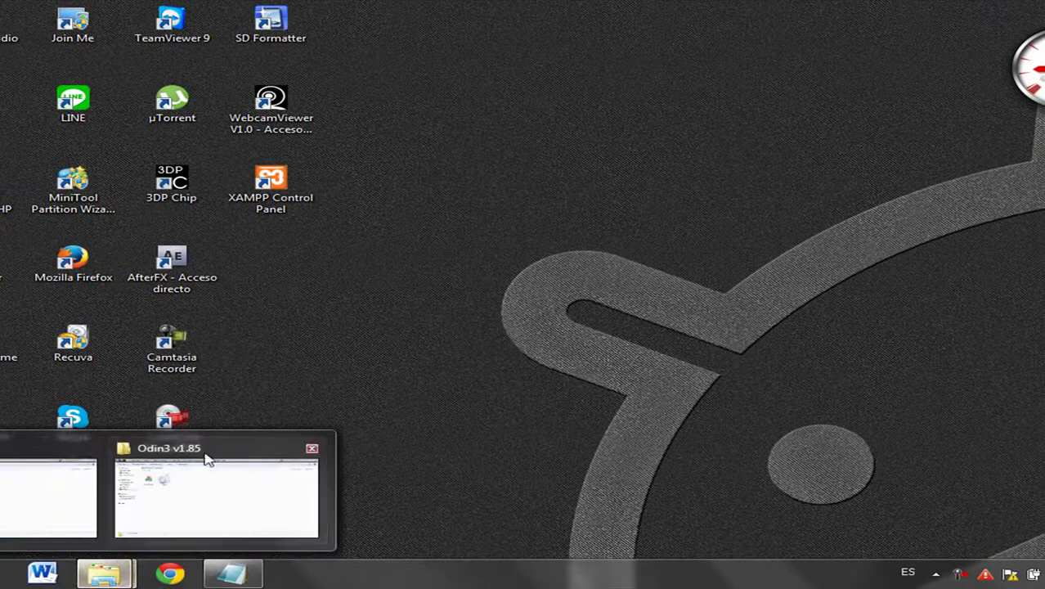
pyautogui.moveTo(35, 492)
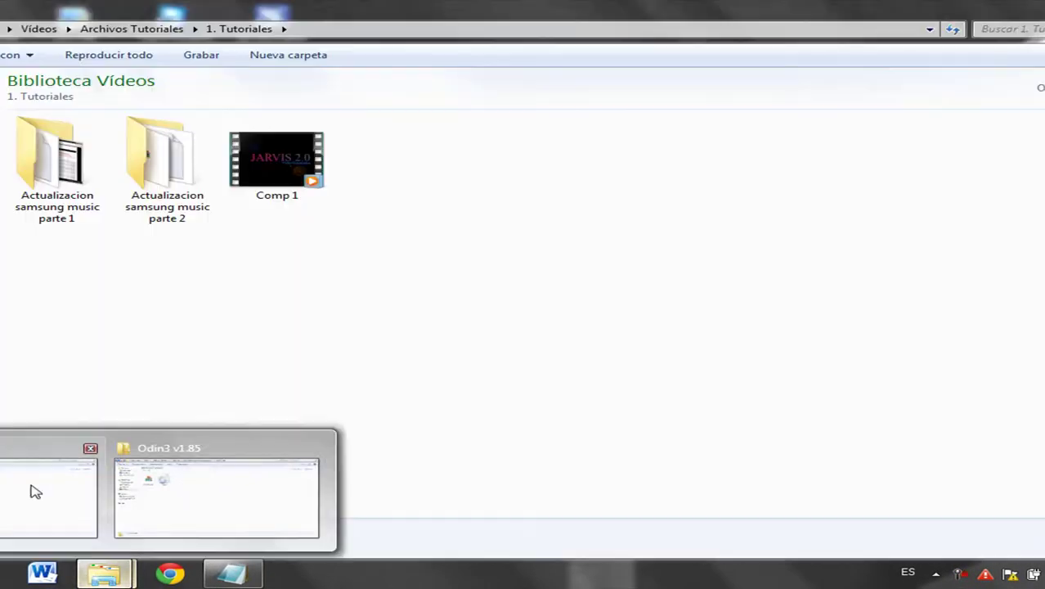
pyautogui.click(194, 510)
pyautogui.click(33, 156)
pyautogui.click(111, 335)
pyautogui.doubleClick(77, 173)
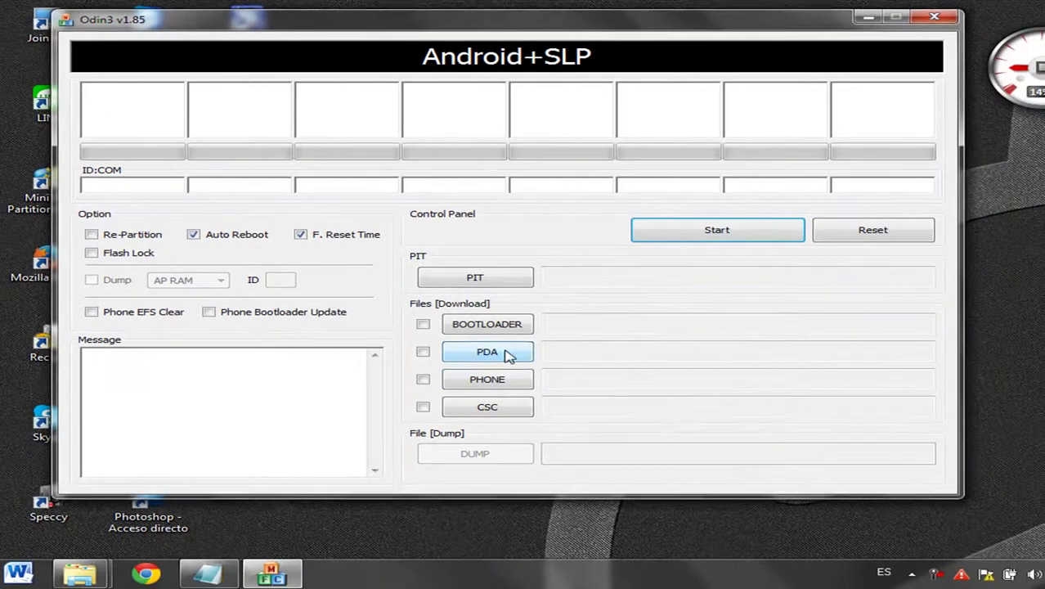
# Start choosing the PDA file and browse the Vídeos library through Archivos Tutoriales, 1. Tutoriales and Actualizacion samsung music parte 1 to ROM'S.
pyautogui.click(507, 354)
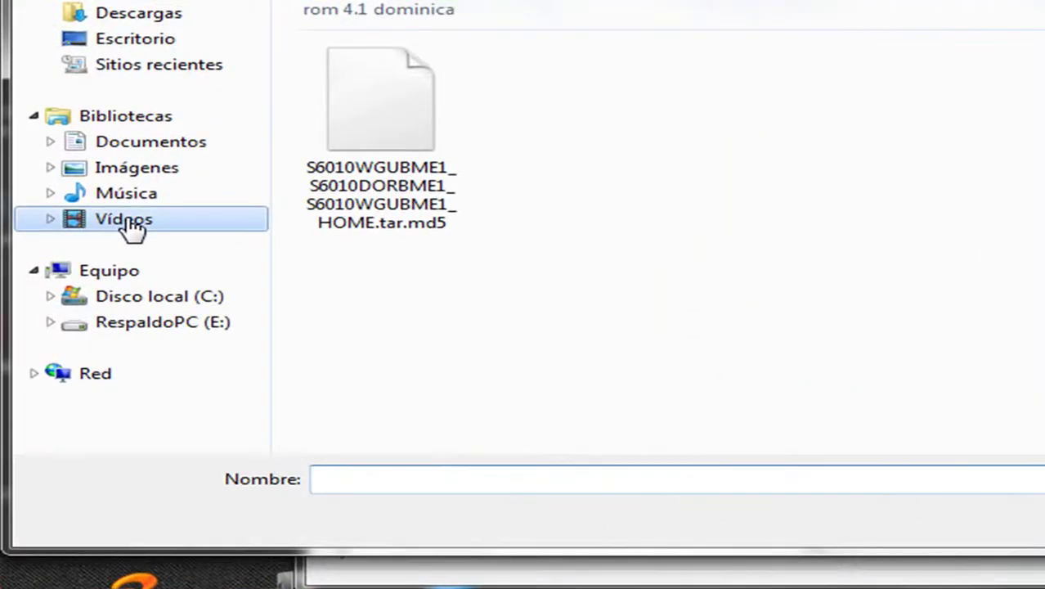
pyautogui.click(64, 241)
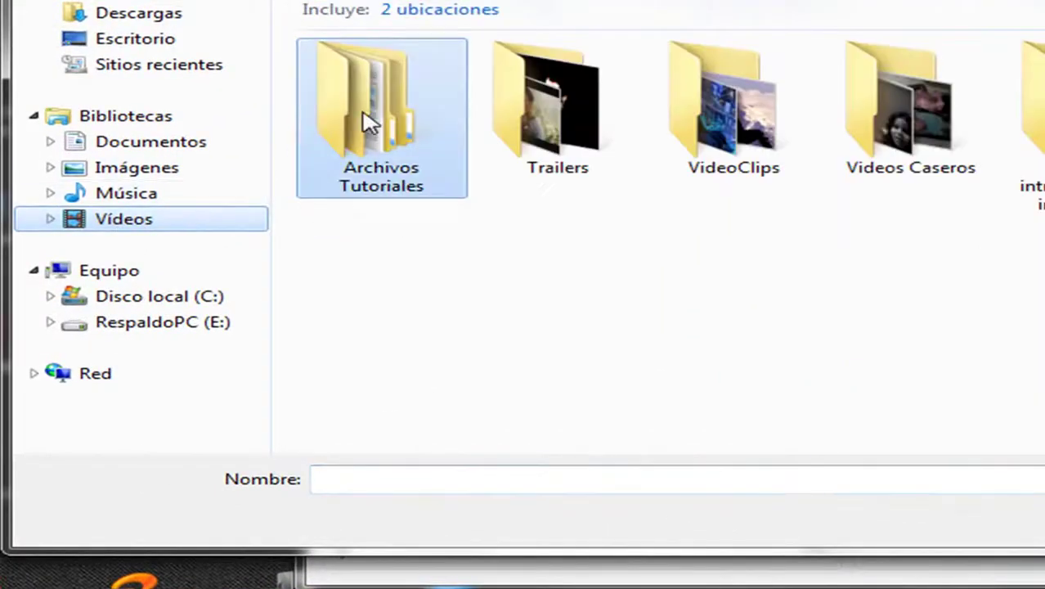
pyautogui.doubleClick(345, 142)
pyautogui.doubleClick(460, 107)
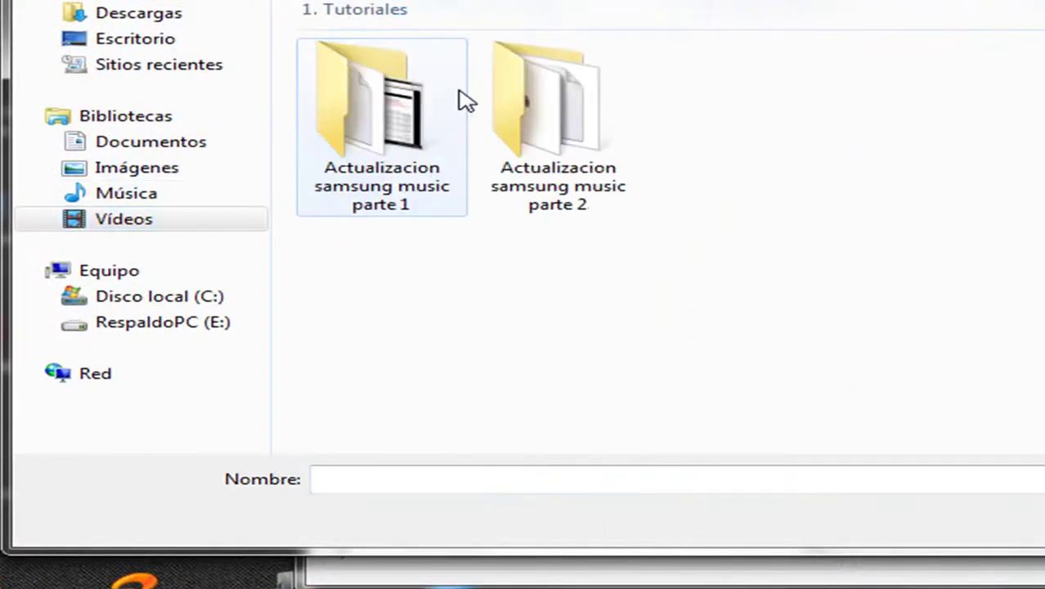
pyautogui.click(443, 112)
pyautogui.doubleClick(443, 112)
pyautogui.doubleClick(442, 112)
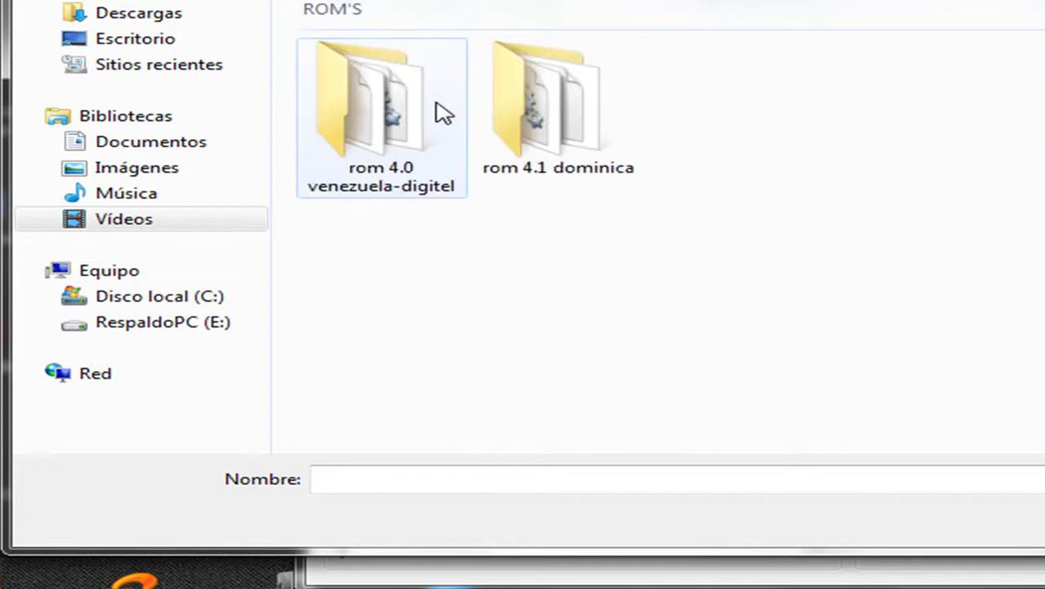
# Point out the rom 4.1 dominica and rom 4.0 venezuela-digitel folders alternately to compare the available ROMs.
pyautogui.click(600, 146)
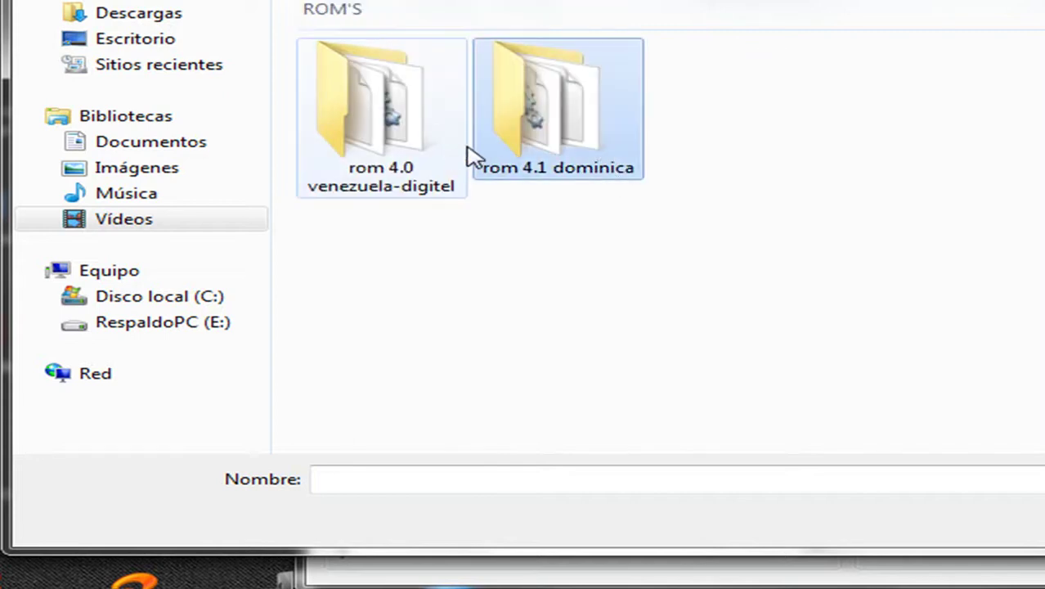
pyautogui.click(450, 150)
pyautogui.click(608, 121)
pyautogui.click(388, 117)
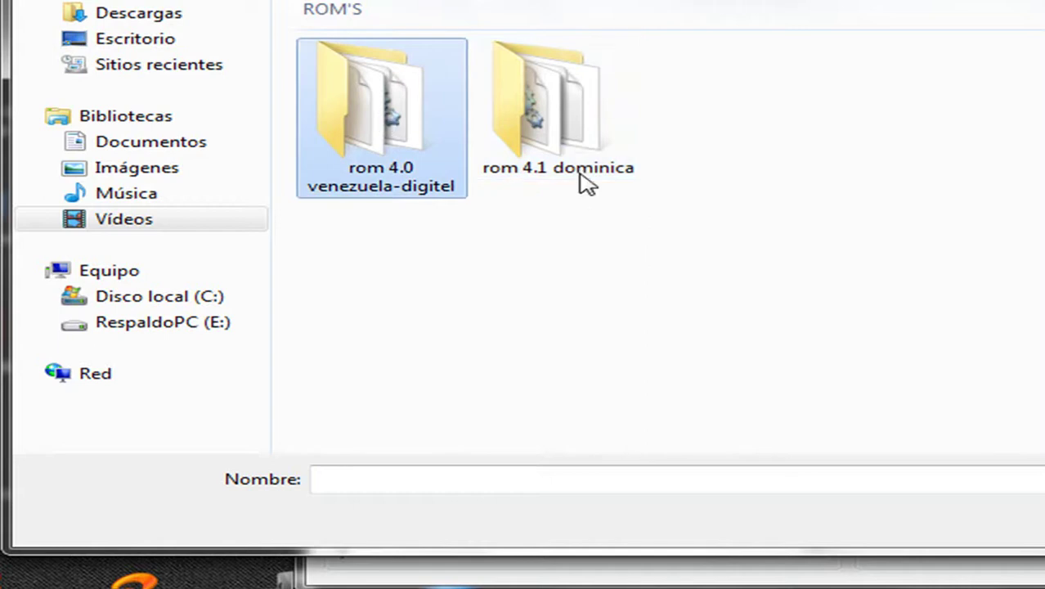
pyautogui.click(617, 124)
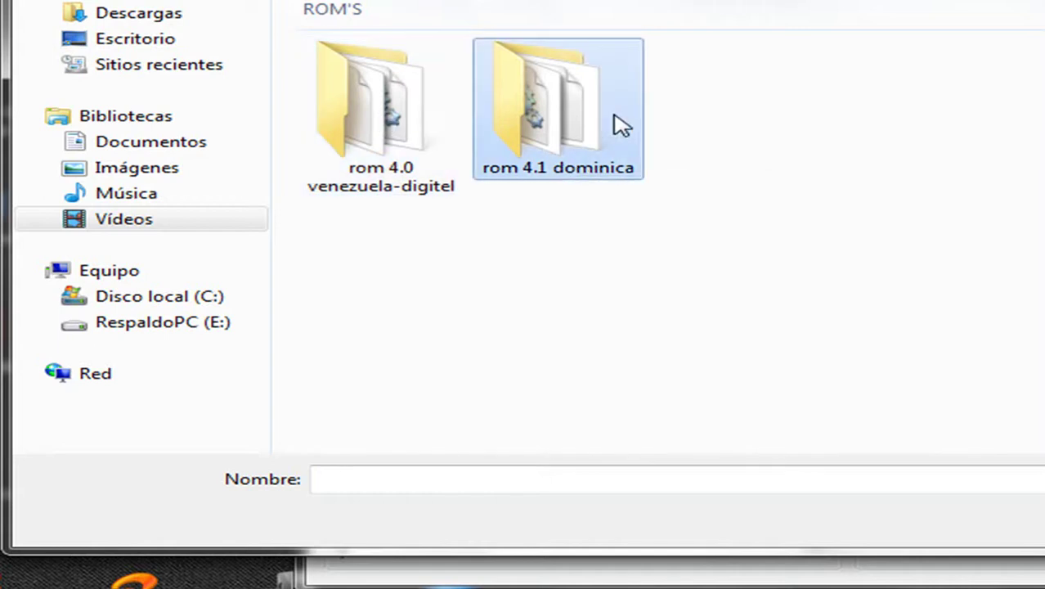
pyautogui.click(418, 113)
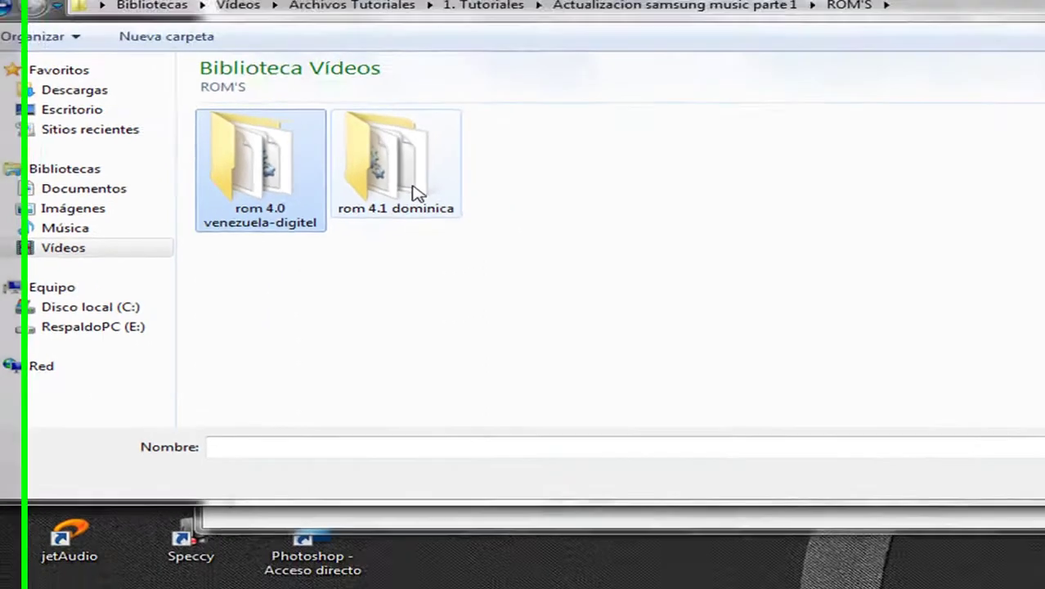
# Load S6010WGUBME1_S6010DORBME1_S6010WGUBME1_HOME.tar.md5 from the rom 4.1 dominica folder as the PDA file.
pyautogui.click(586, 146)
pyautogui.doubleClick(315, 219)
pyautogui.click(198, 188)
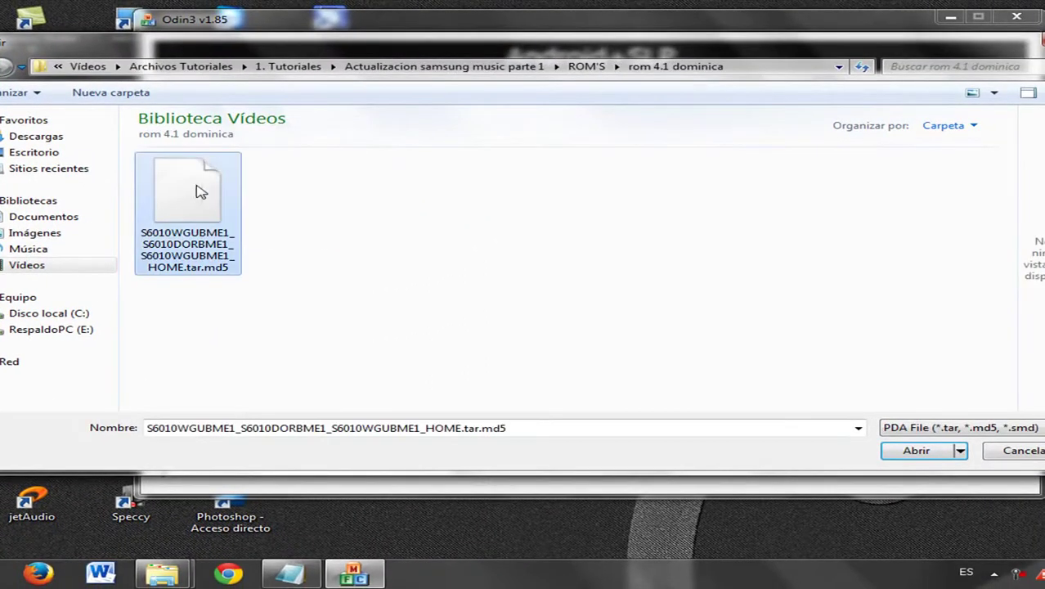
pyautogui.click(903, 450)
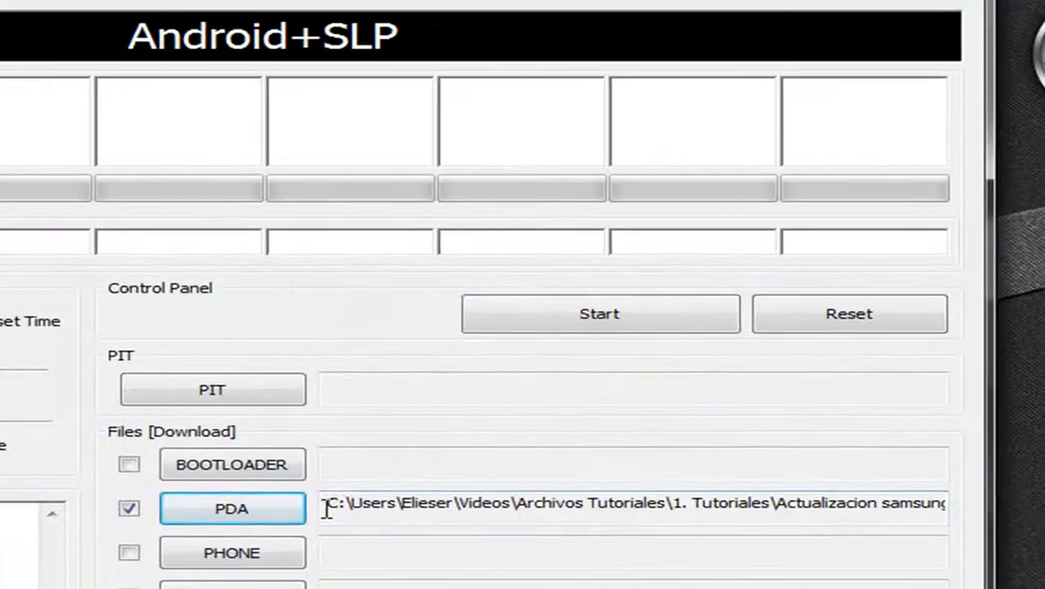
# Highlight the loaded PDA file path to check it, clear the highlight, and point out the empty message log.
pyautogui.moveTo(325, 509); pyautogui.dragTo(1018, 538)
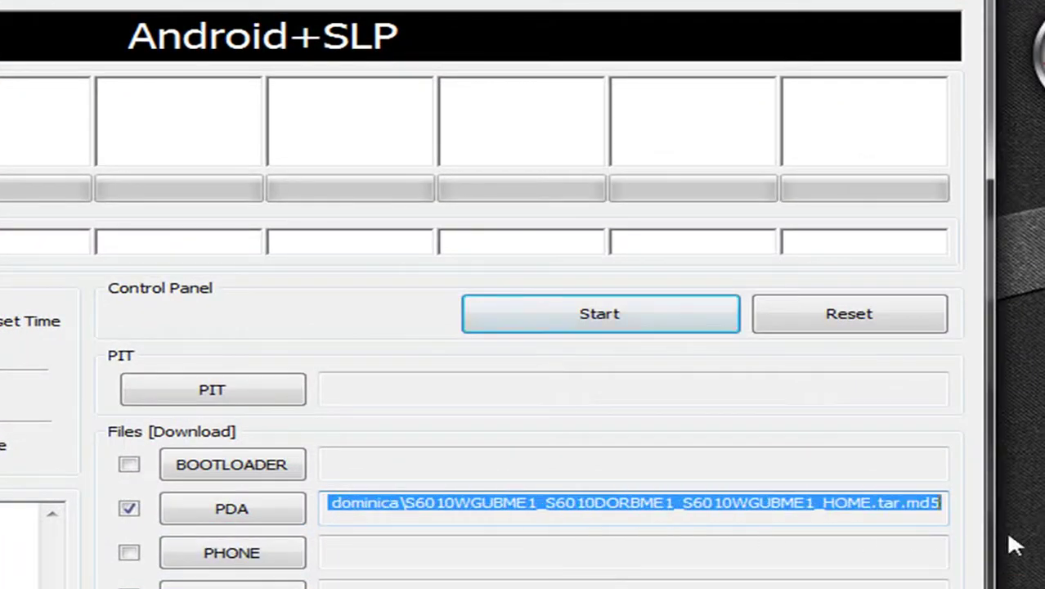
pyautogui.click(574, 479)
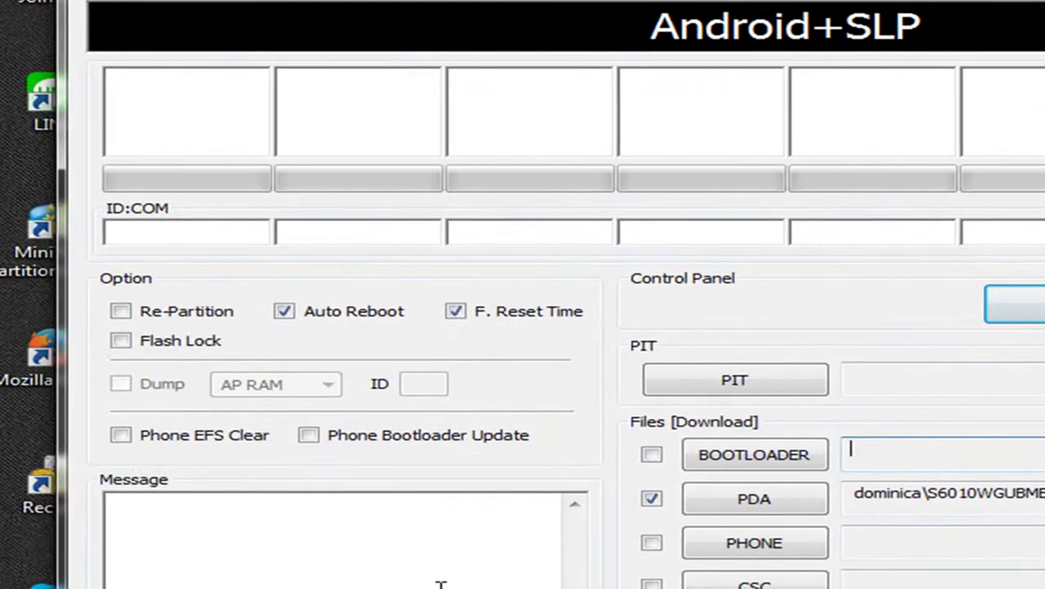
pyautogui.click(166, 533)
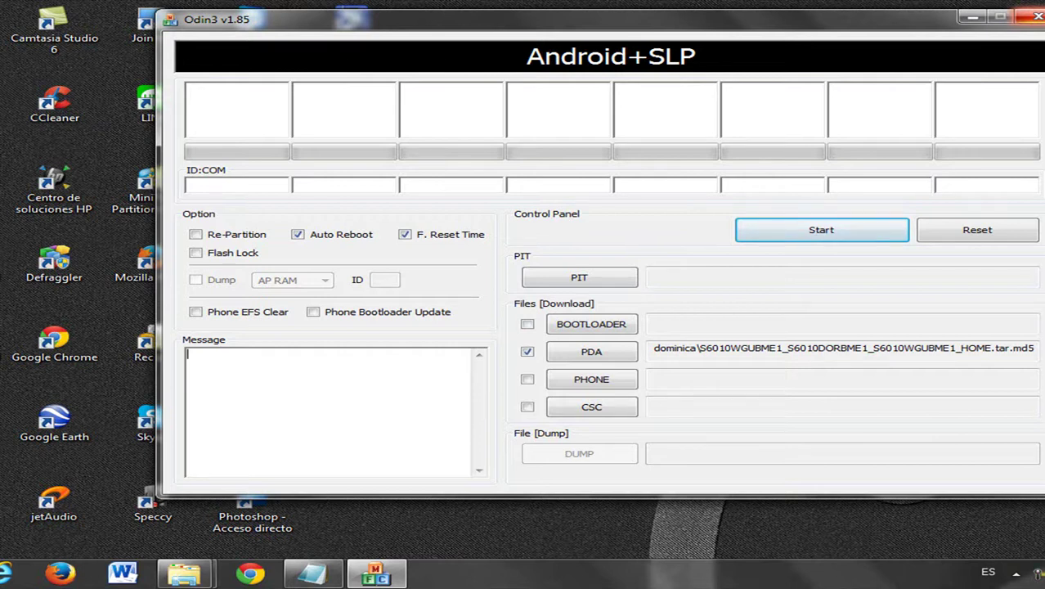
# Close Odin3, switch to the Bloc de notas tutorial notes, and clear the highlight on the download mode heading.
pyautogui.click(1037, 16)
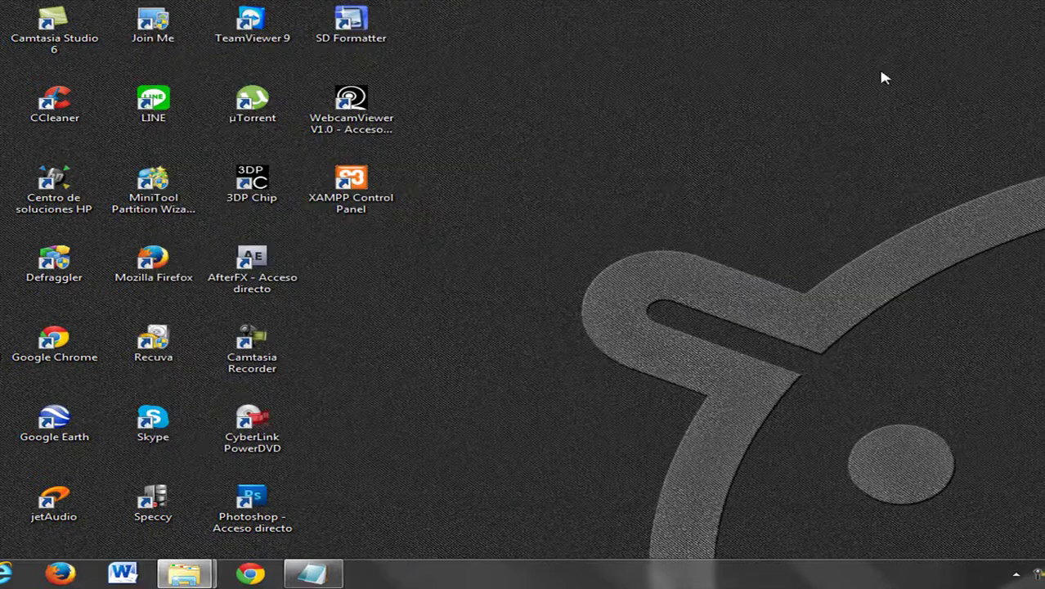
pyautogui.click(302, 576)
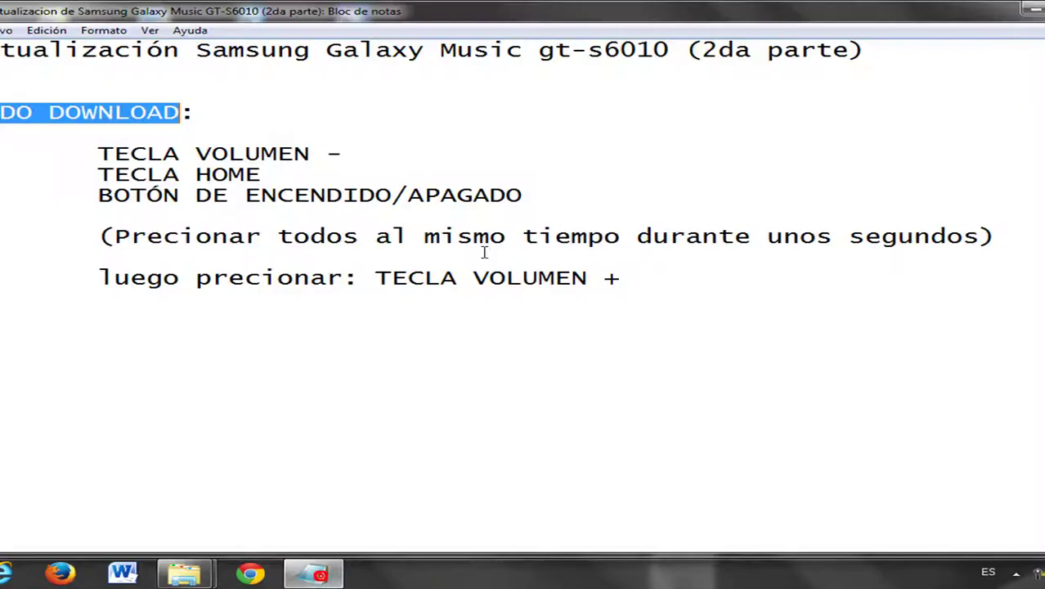
pyautogui.click(225, 96)
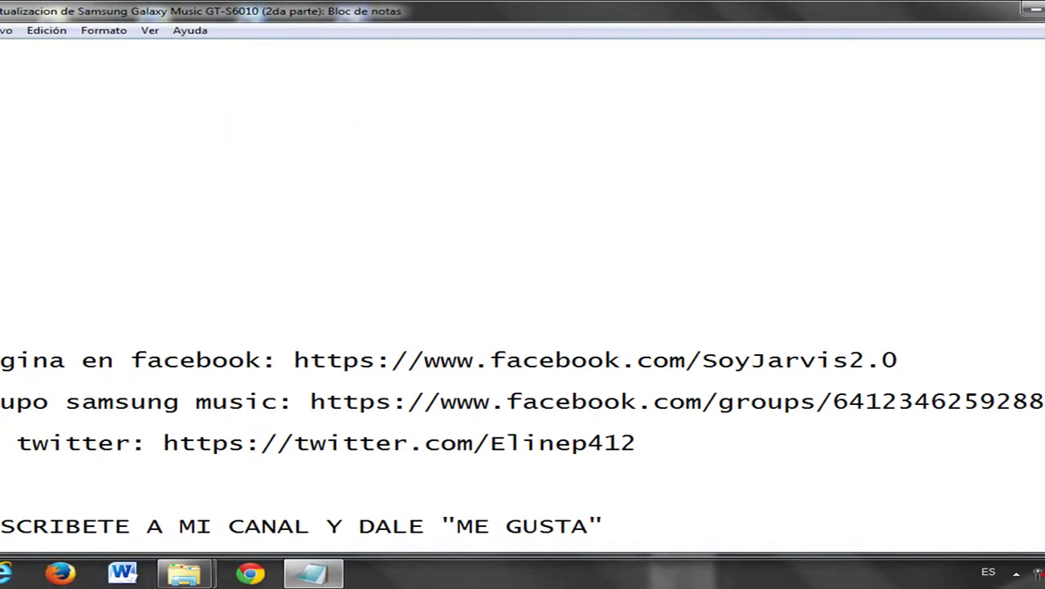
# Highlight the Facebook page line in the closing notes, and point out the Samsung music group's label and full web address.
pyautogui.moveTo(2, 359); pyautogui.dragTo(902, 362)
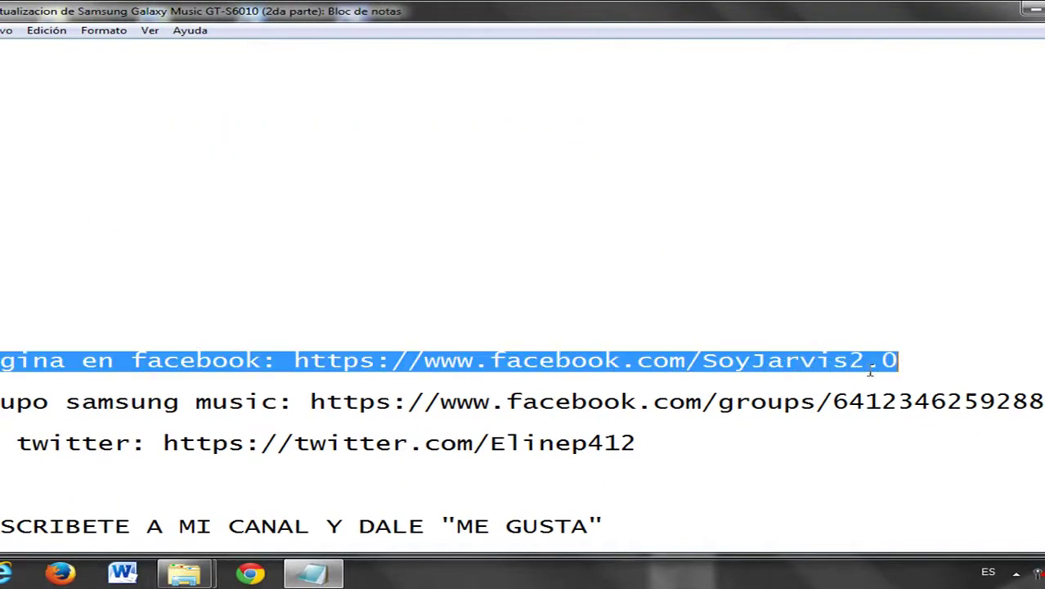
pyautogui.click(721, 367)
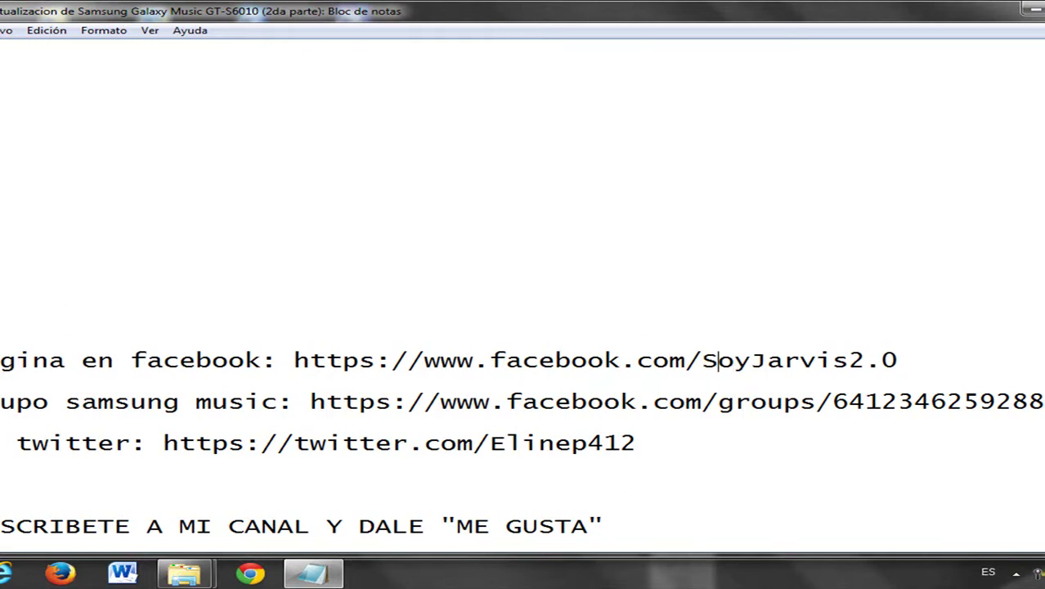
pyautogui.moveTo(0, 401); pyautogui.dragTo(263, 402)
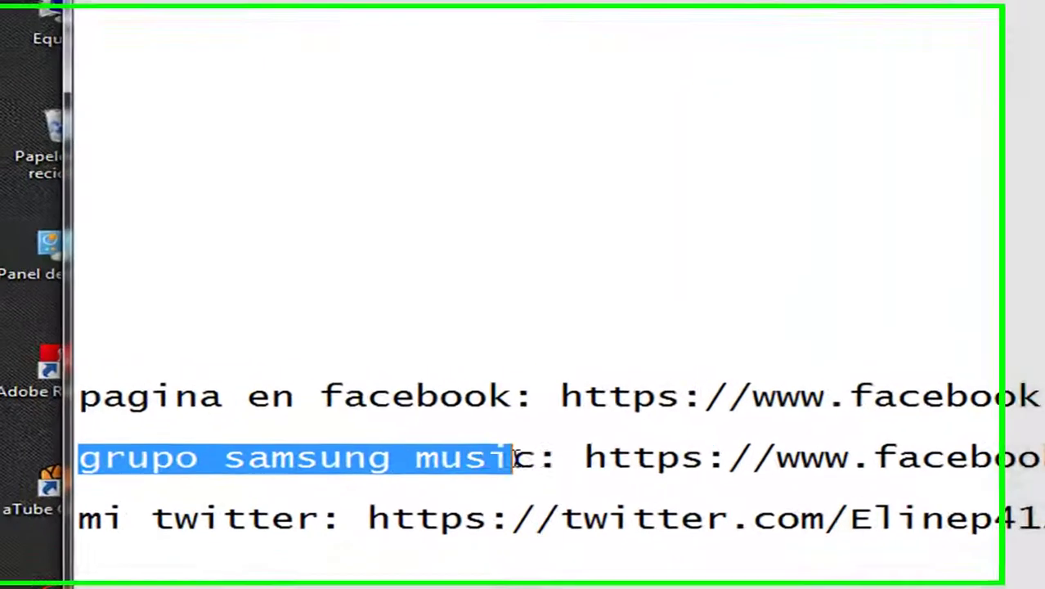
pyautogui.moveTo(516, 459); pyautogui.dragTo(1044, 463)
pyautogui.click(511, 461)
pyautogui.hotkey('shift', 'Home')
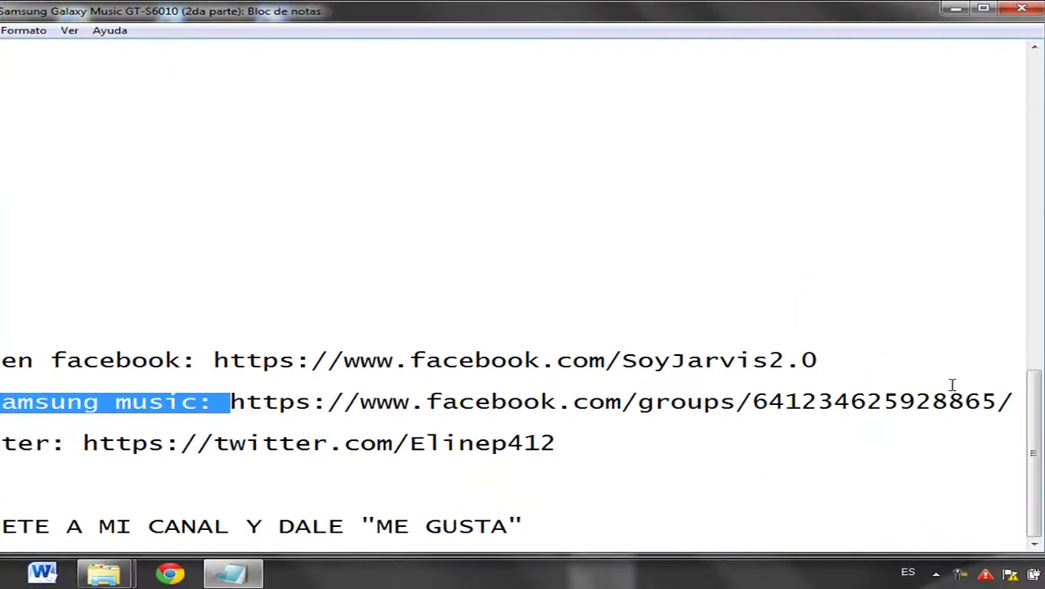
pyautogui.keyDown('shift'); pyautogui.click(998, 399); pyautogui.keyUp('shift')
pyautogui.keyDown('shift'); pyautogui.click(1014, 401); pyautogui.keyUp('shift')
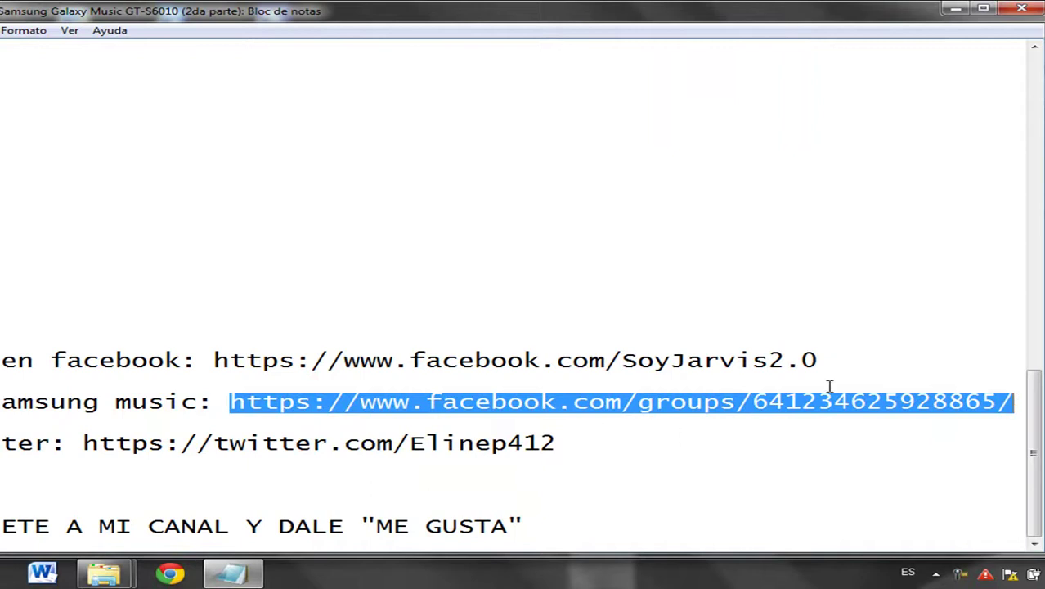